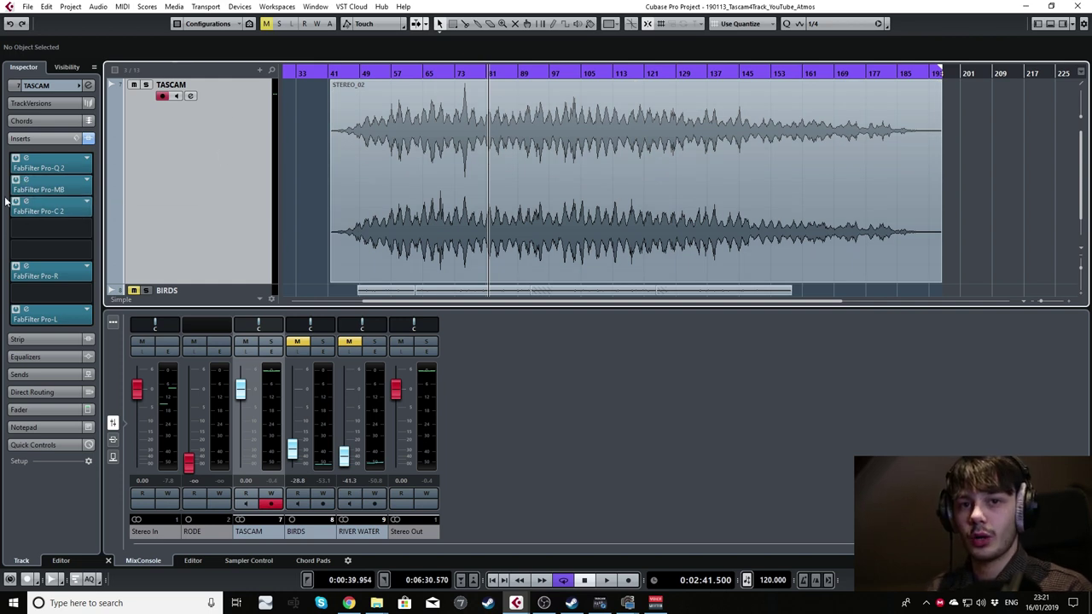
Step: Open the TASCAM track's Pro-Q 2 and play from about 0:02:15 to audition its low-mid bell cut
left_click(35, 168)
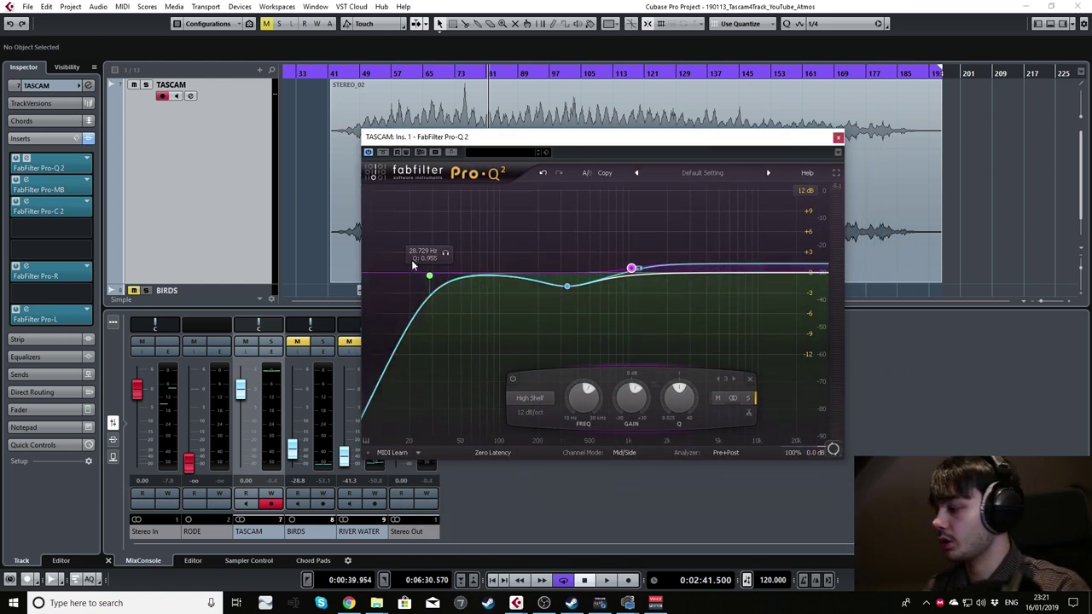
left_click_drag(570, 142, 545, 147)
mouse_move(562, 298)
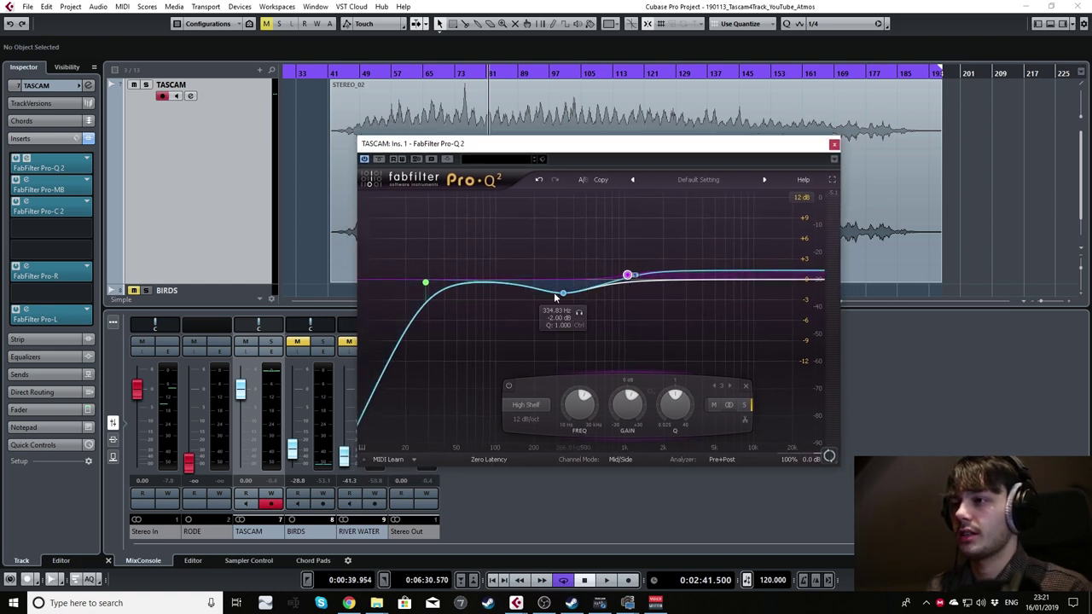
left_click(436, 72)
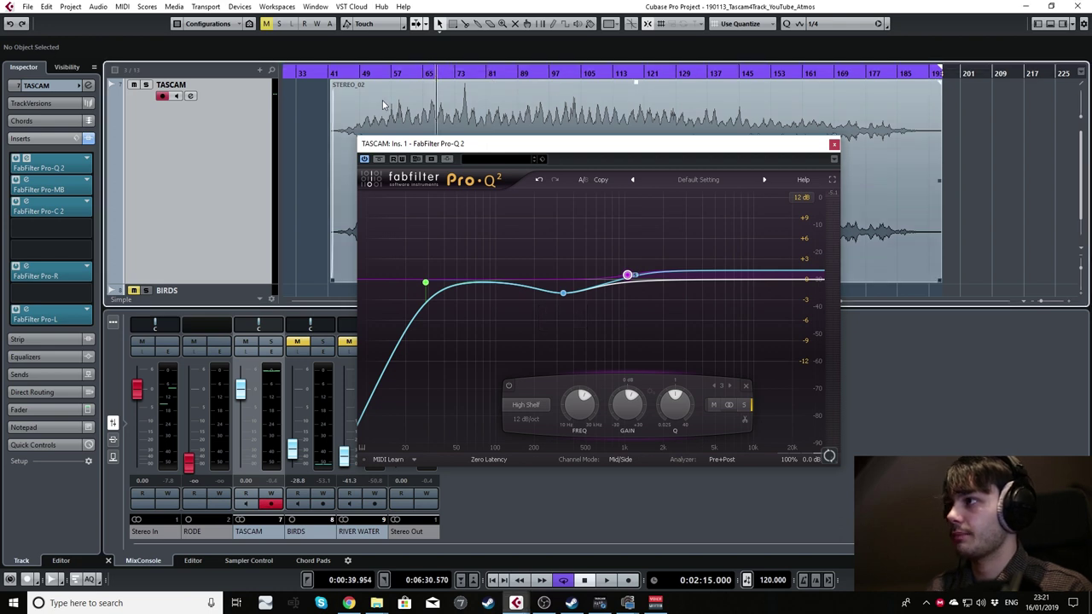
key("space")
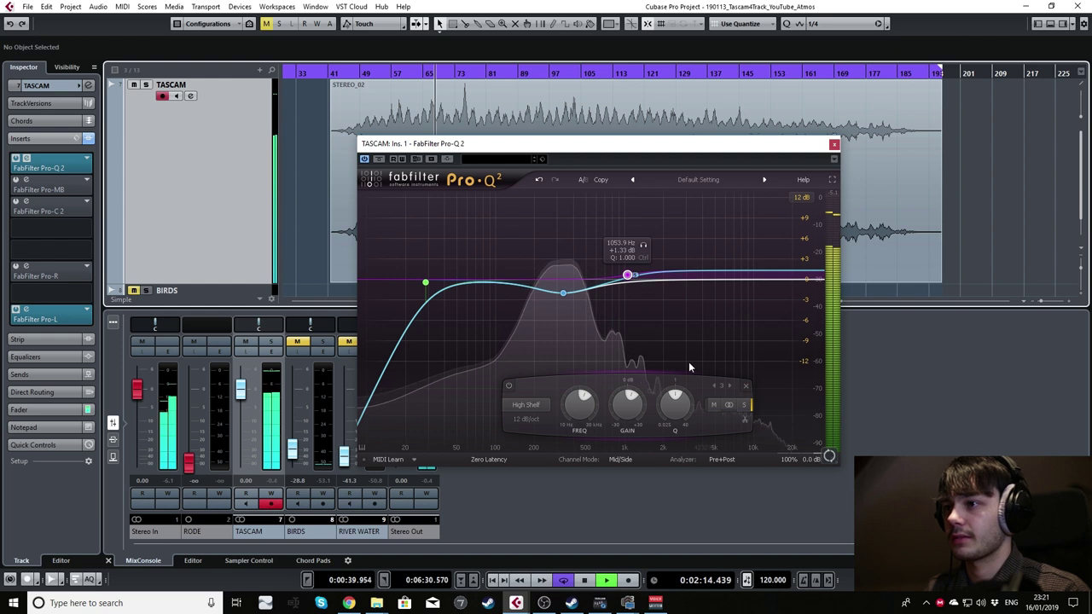
left_click(563, 292)
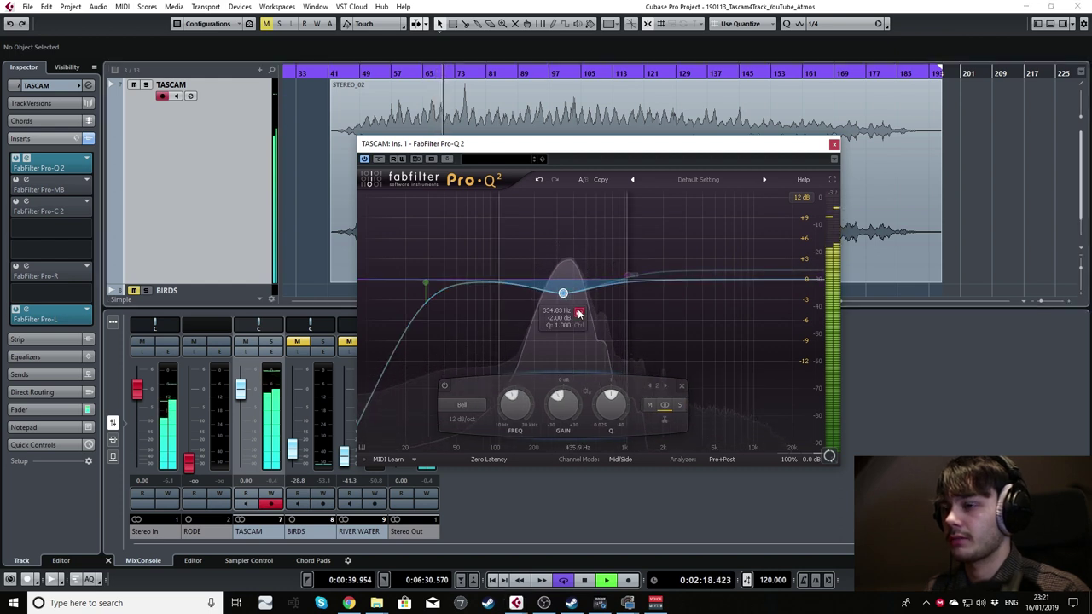
Step: Enable the TASCAM track's Pro-MB insert and compare its compression band side by side with the Pro-Q 2 curve
left_click(26, 182)
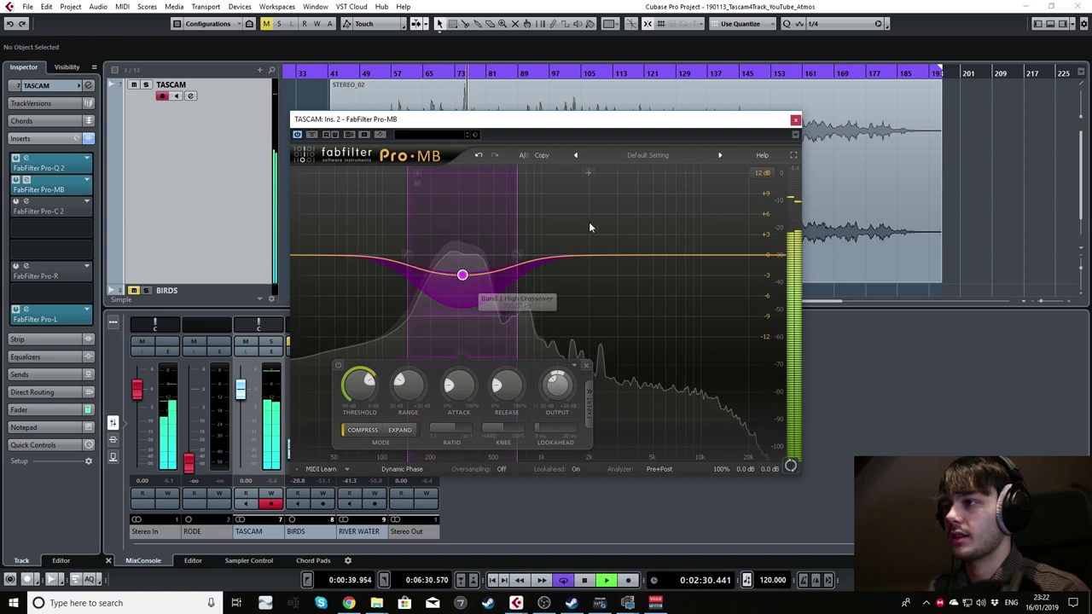
mouse_move(446, 120)
left_mouse_down()
mouse_move(475, 128)
mouse_move(465, 118)
left_mouse_up()
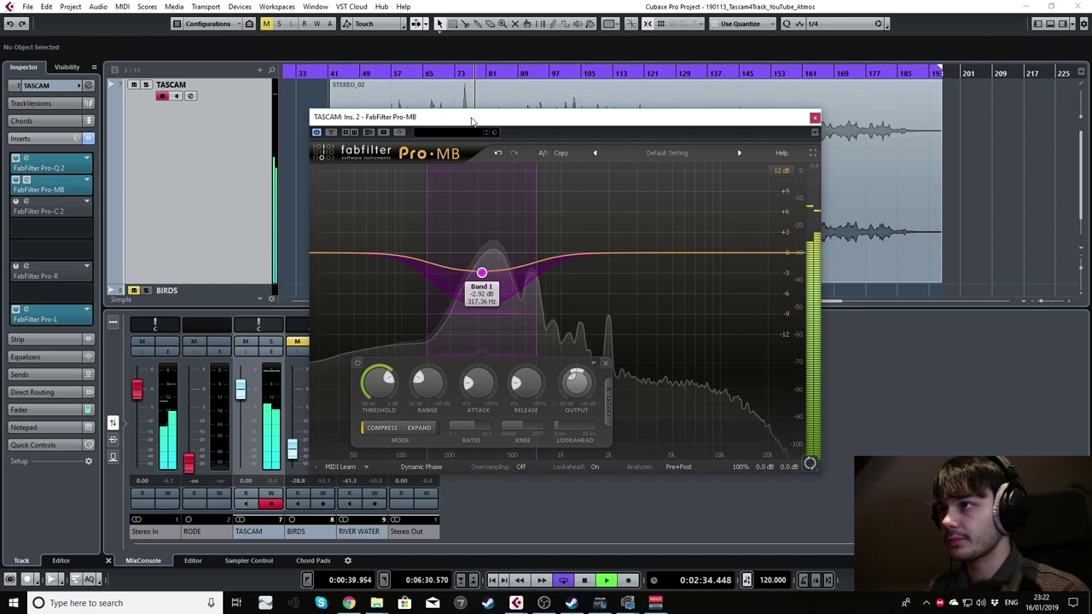
left_click(28, 159)
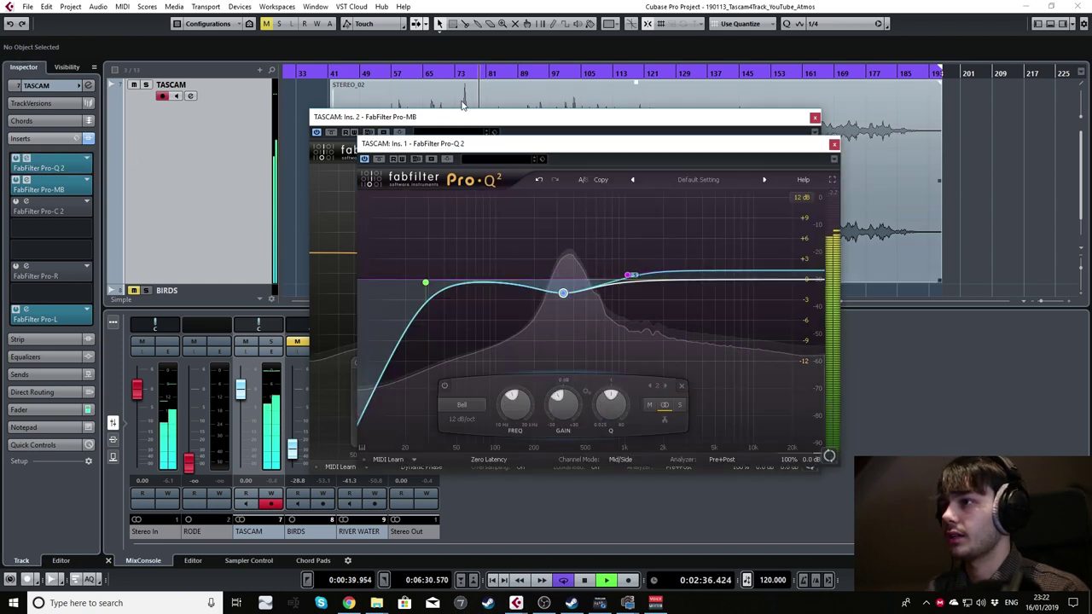
left_click_drag(465, 143, 246, 140)
left_click_drag(539, 119, 770, 133)
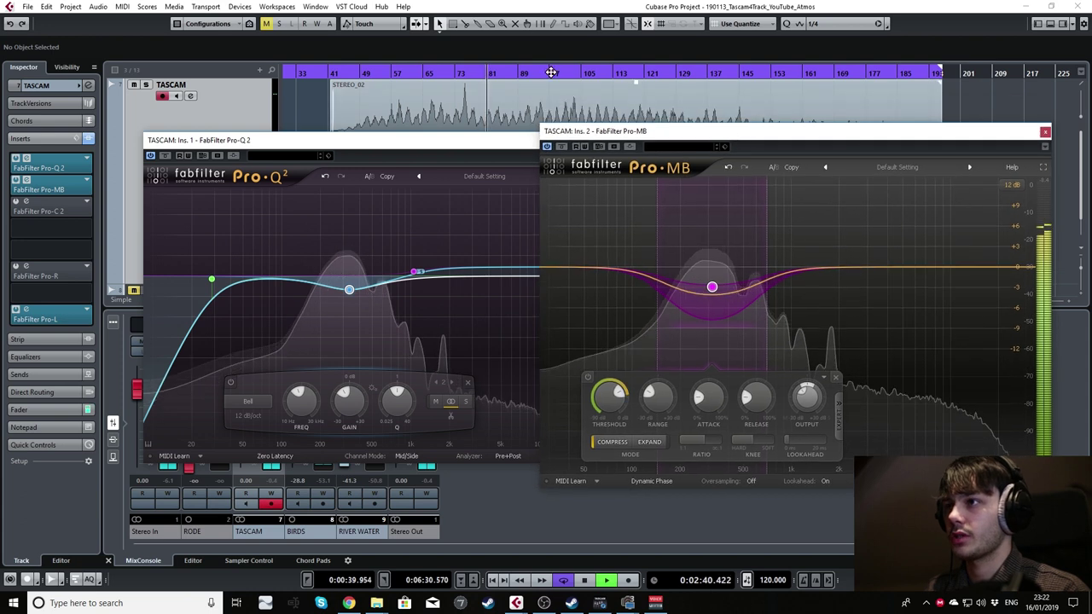
left_click_drag(434, 137, 357, 139)
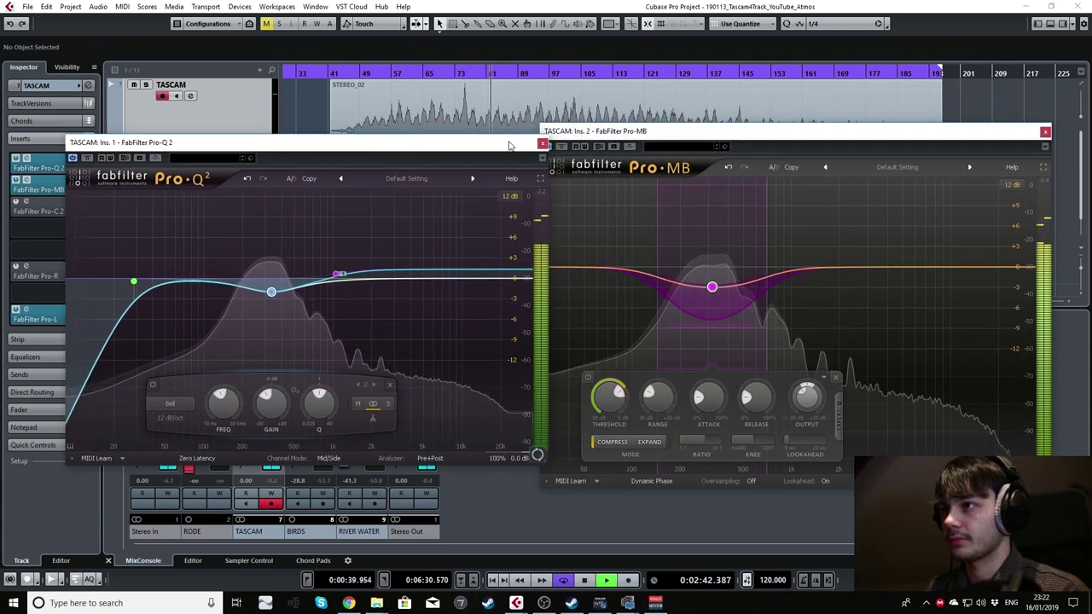
left_click(542, 143)
left_click(1043, 132)
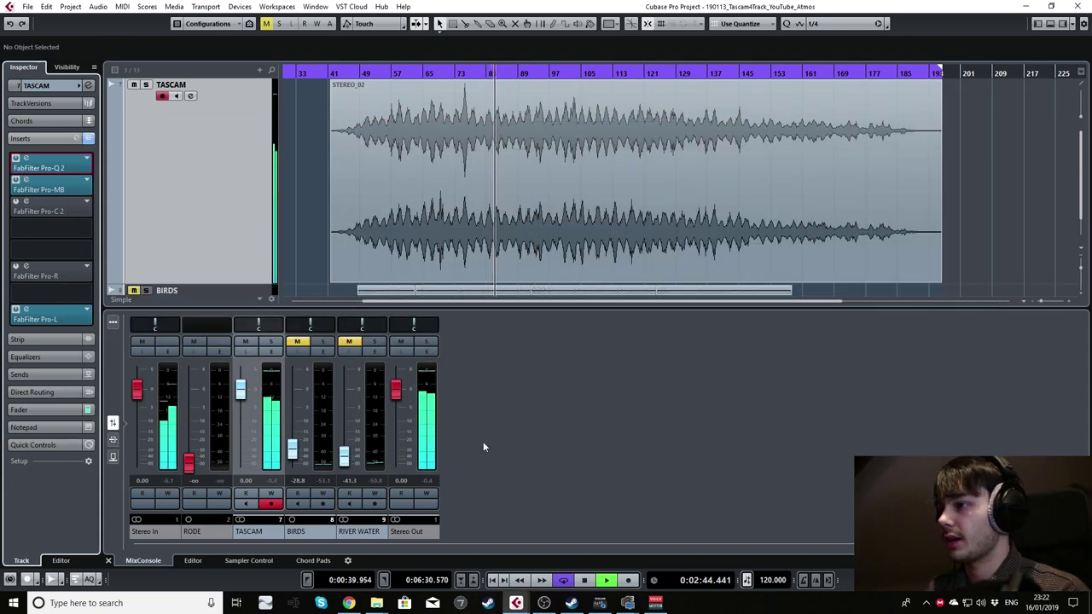
Step: Review the SPAN, Pro-Q 2 and Pro-MB inserts in the Stereo Out channel settings
left_click(424, 350)
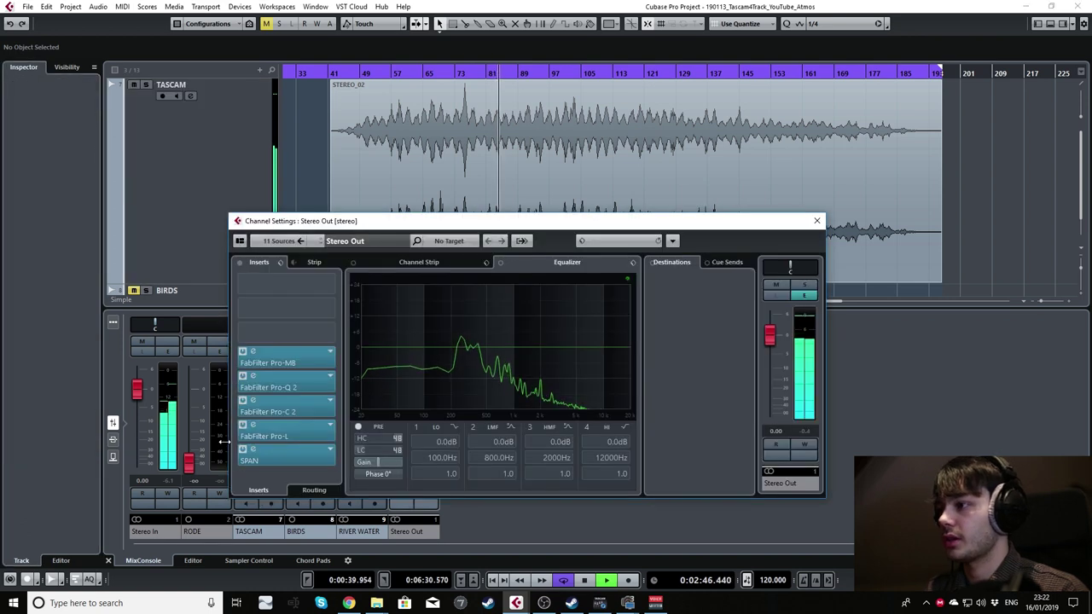
left_click(253, 451)
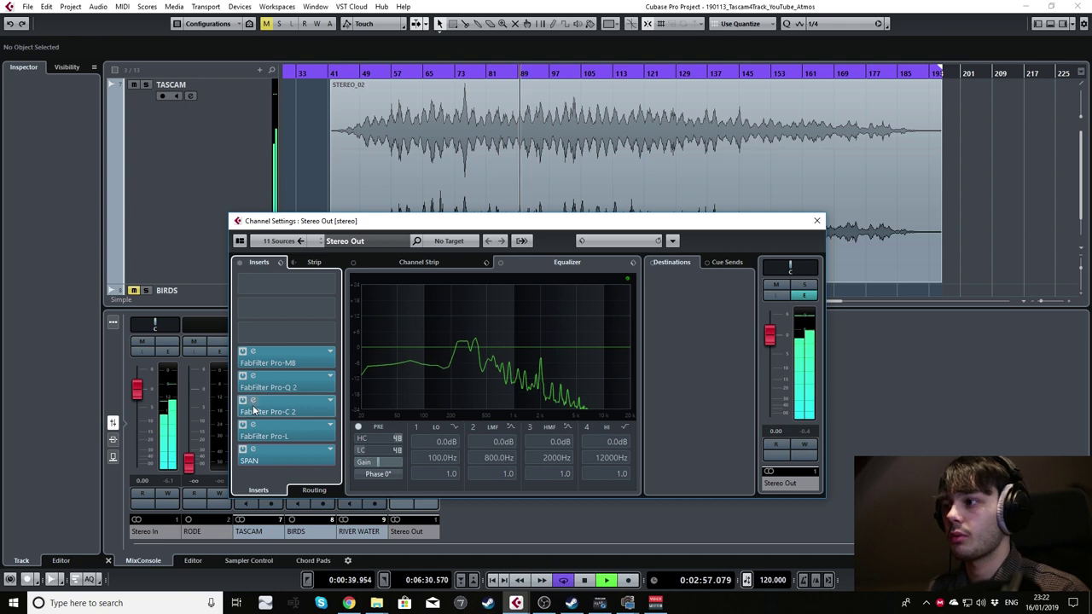
left_click(253, 384)
left_click_drag(766, 136, 617, 112)
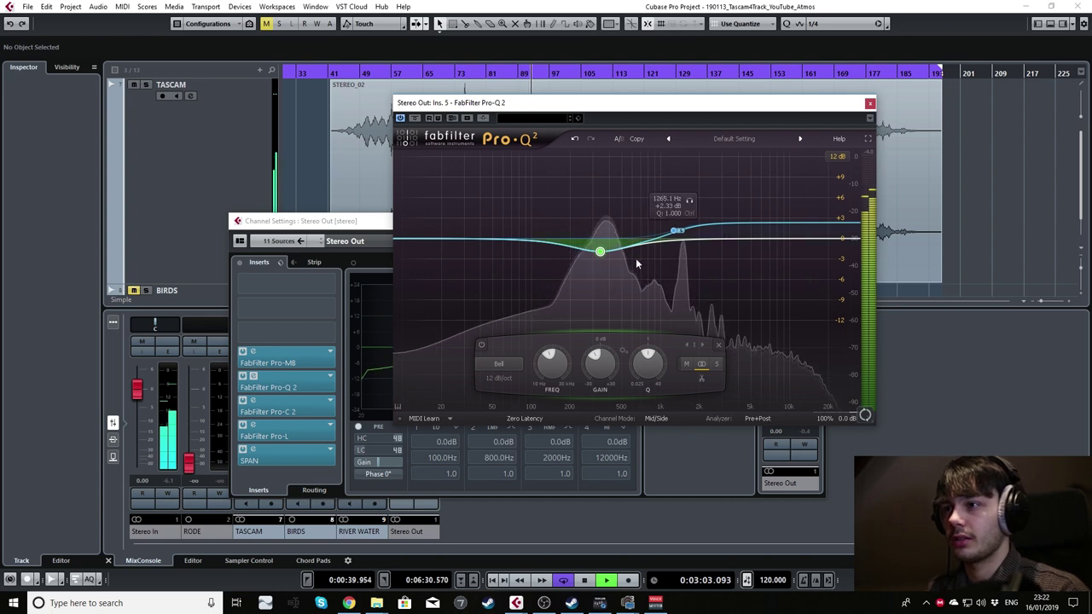
left_click(869, 103)
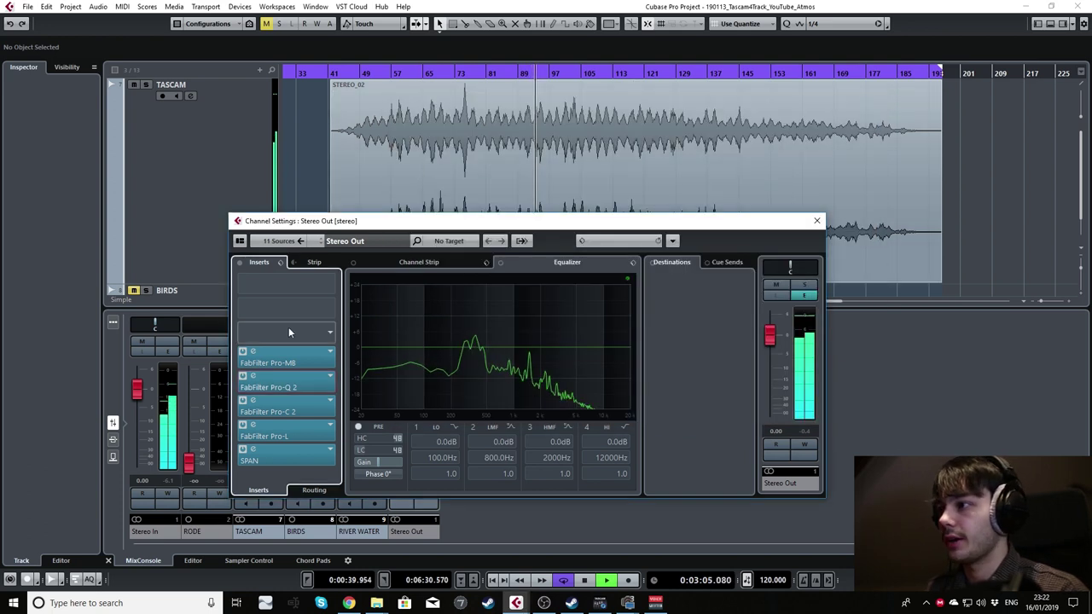
left_click(257, 350)
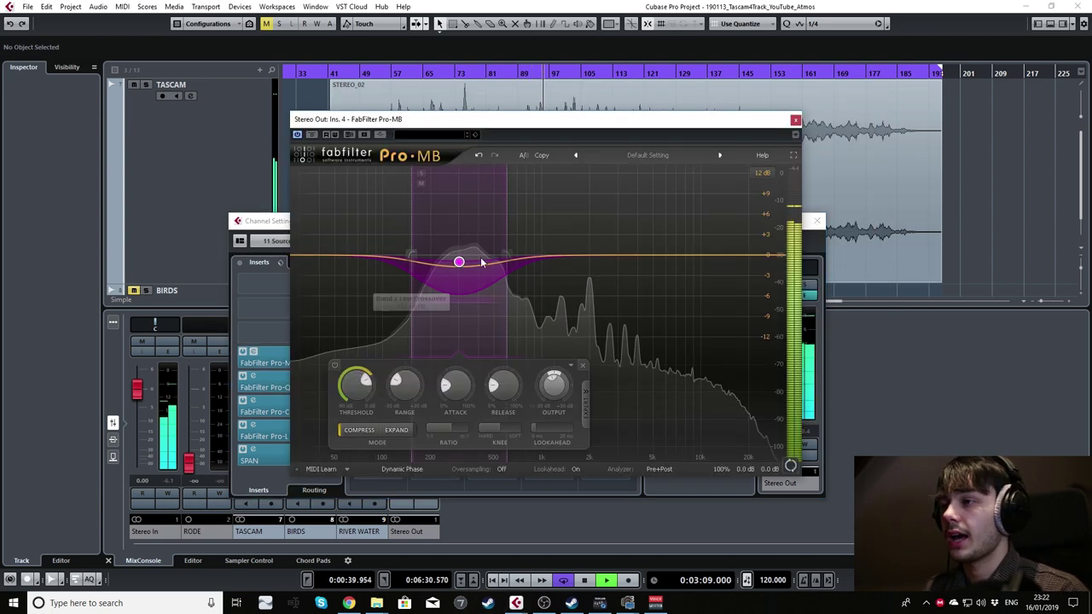
left_click(794, 120)
left_click(817, 221)
Step: Enable the TASCAM track's Pro-C 2 compressor and set its ratio to 2.25:1
left_click(146, 138)
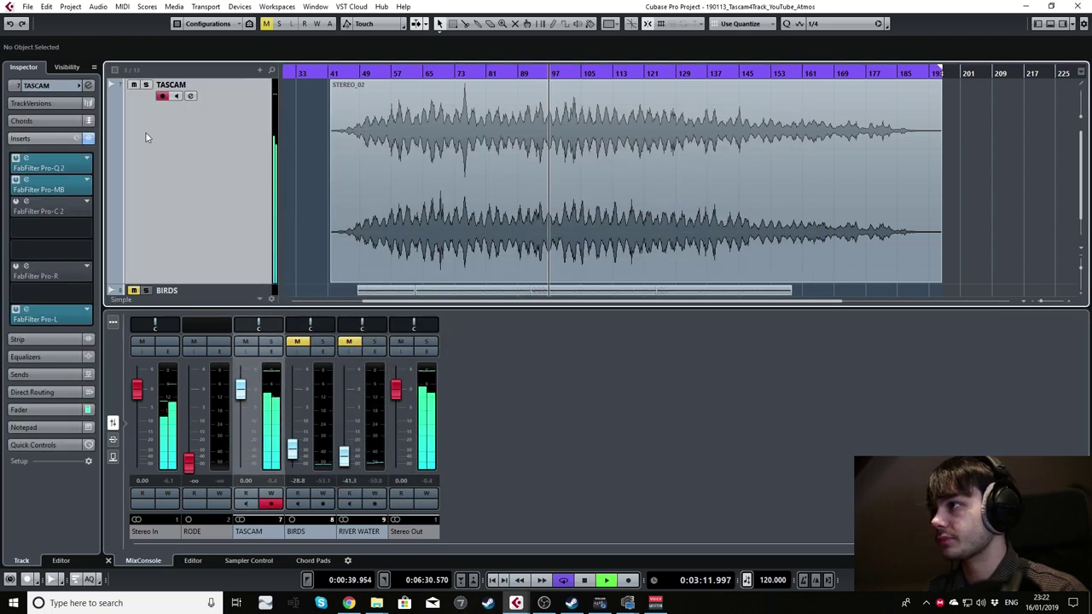
left_click(16, 204)
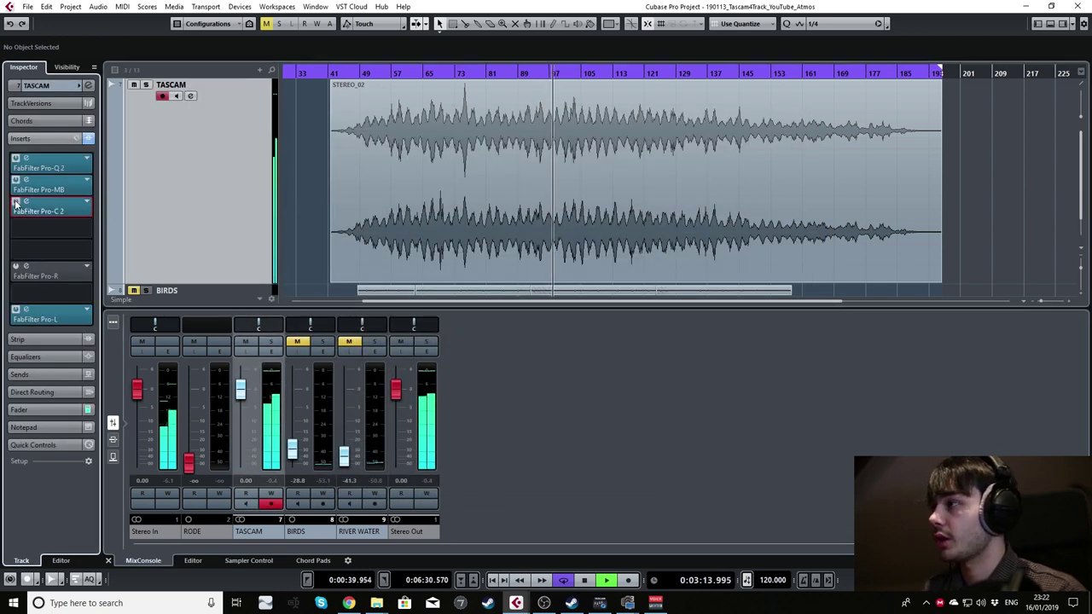
left_click(26, 204)
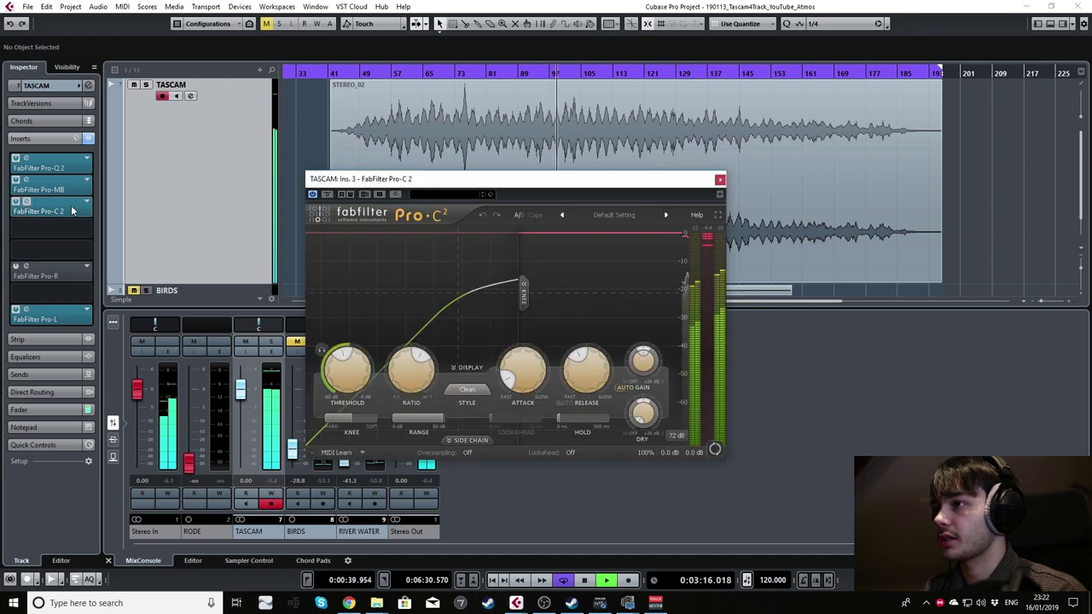
left_click_drag(419, 178, 440, 128)
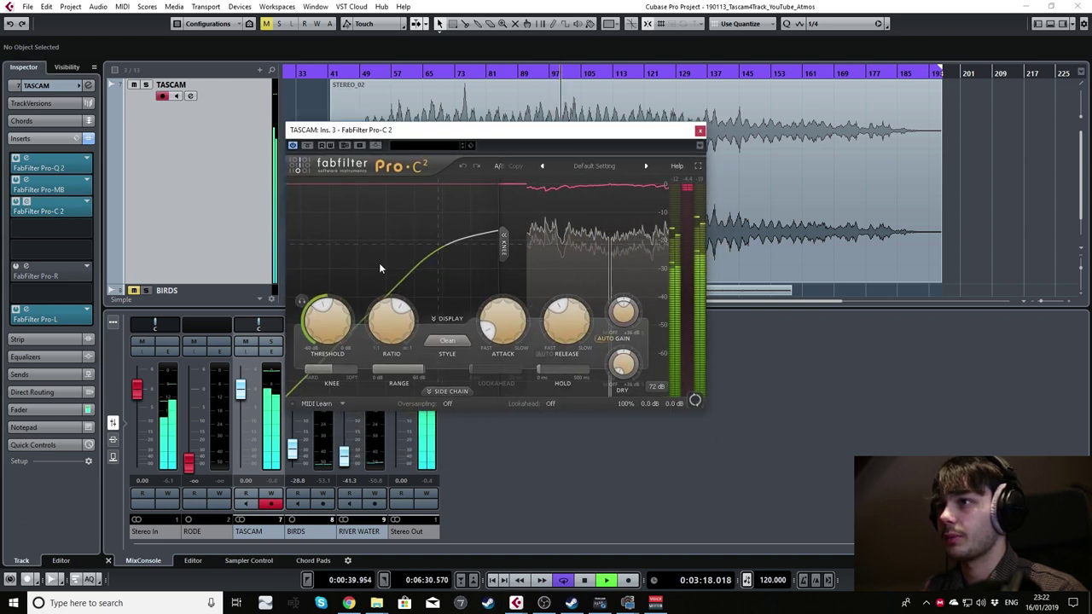
mouse_move(392, 316)
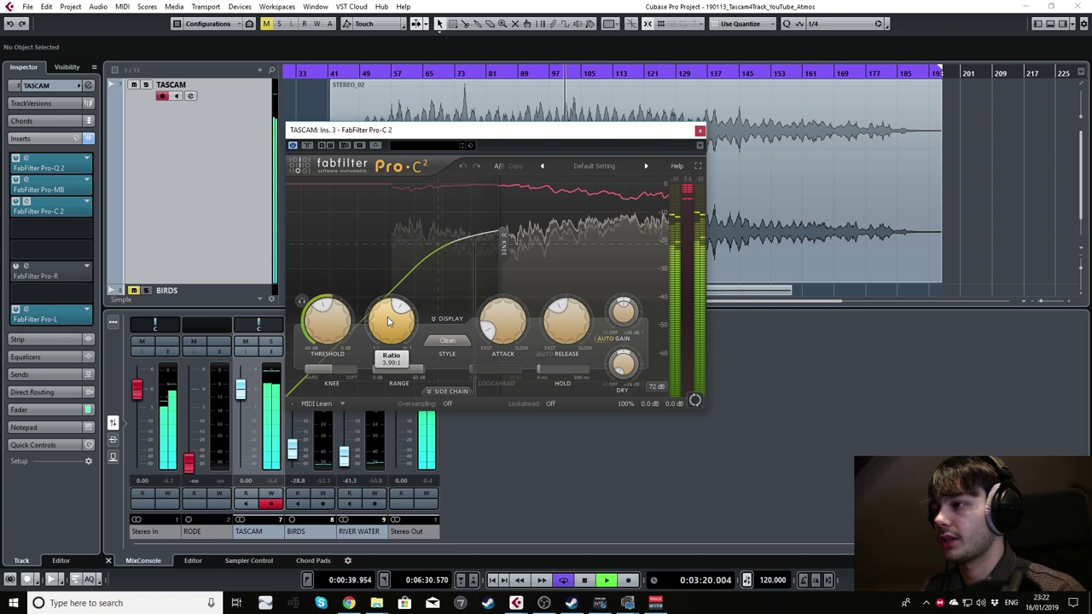
mouse_move(383, 321)
left_mouse_down()
mouse_move(374, 351)
mouse_move(384, 321)
left_mouse_up()
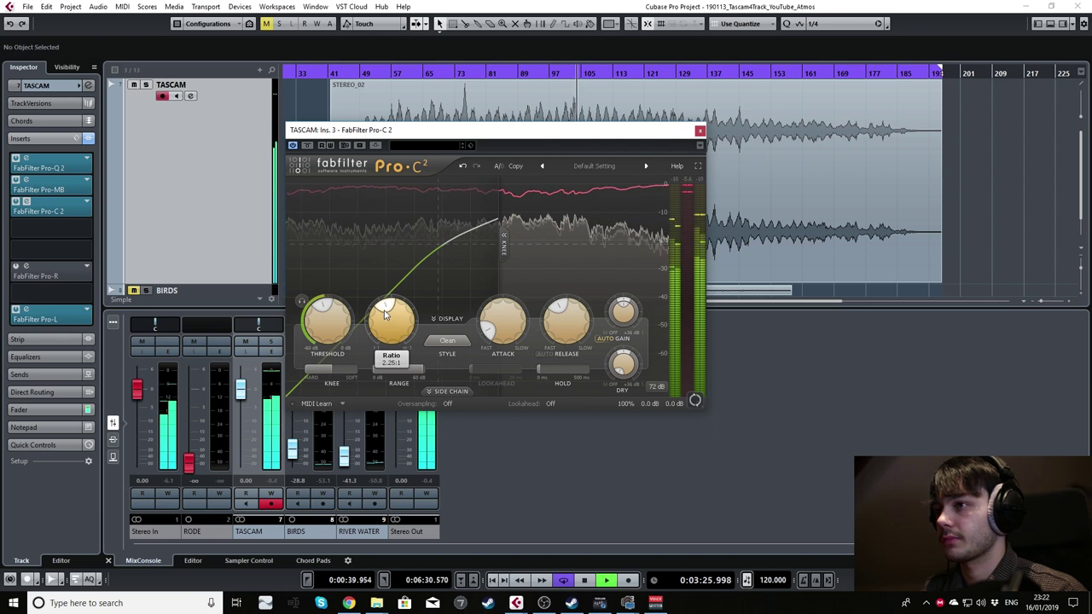
left_click(700, 133)
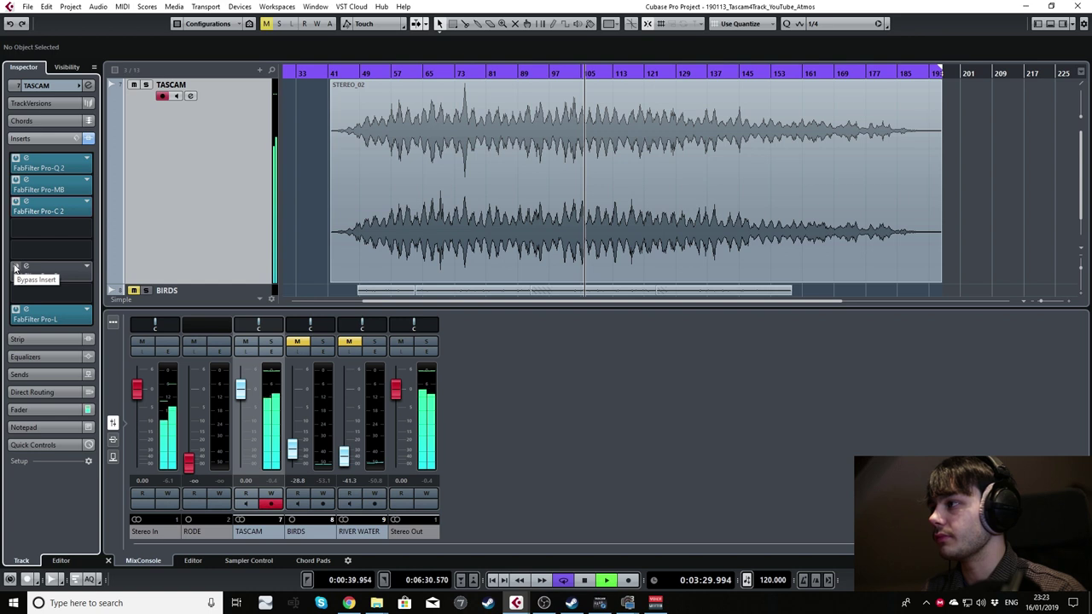
Step: Stop playback, place the cursor at 0:03:16, and enable and open the TASCAM track's Pro-R reverb
key("space")
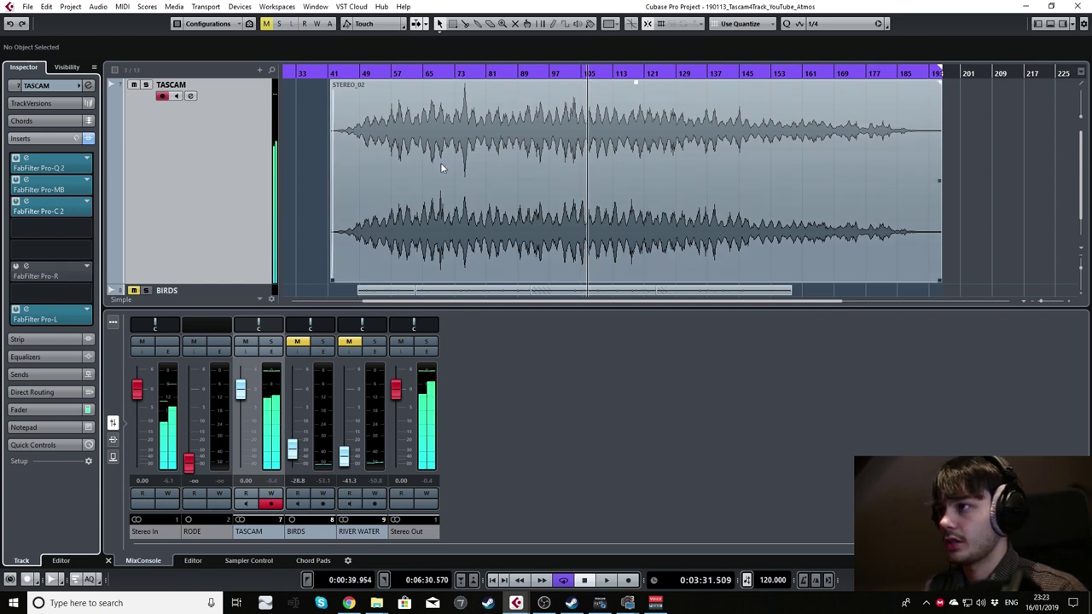
left_click(556, 74)
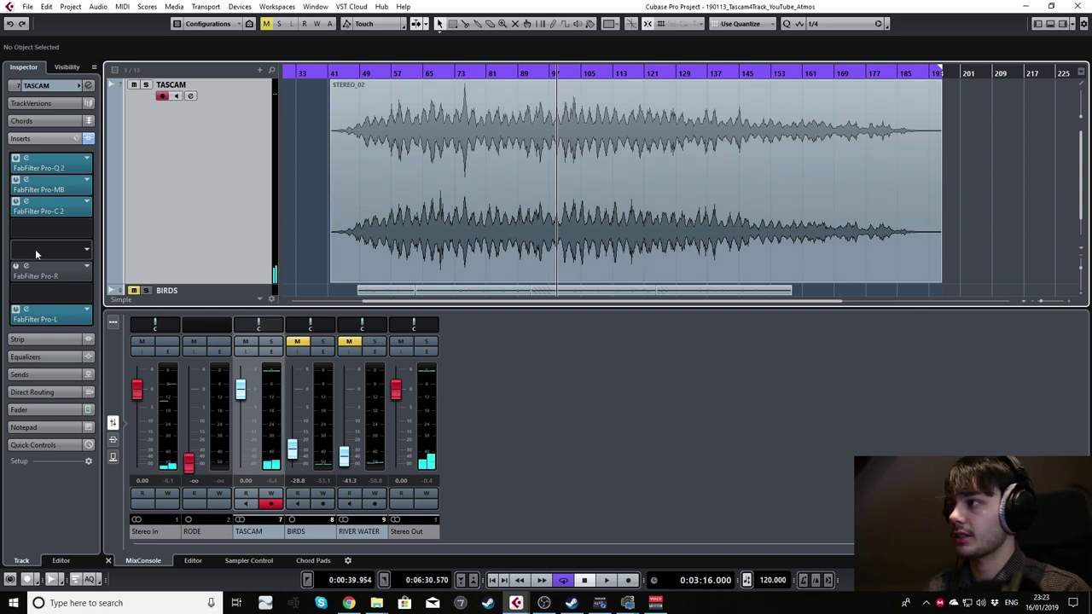
left_click(14, 271)
left_click(25, 273)
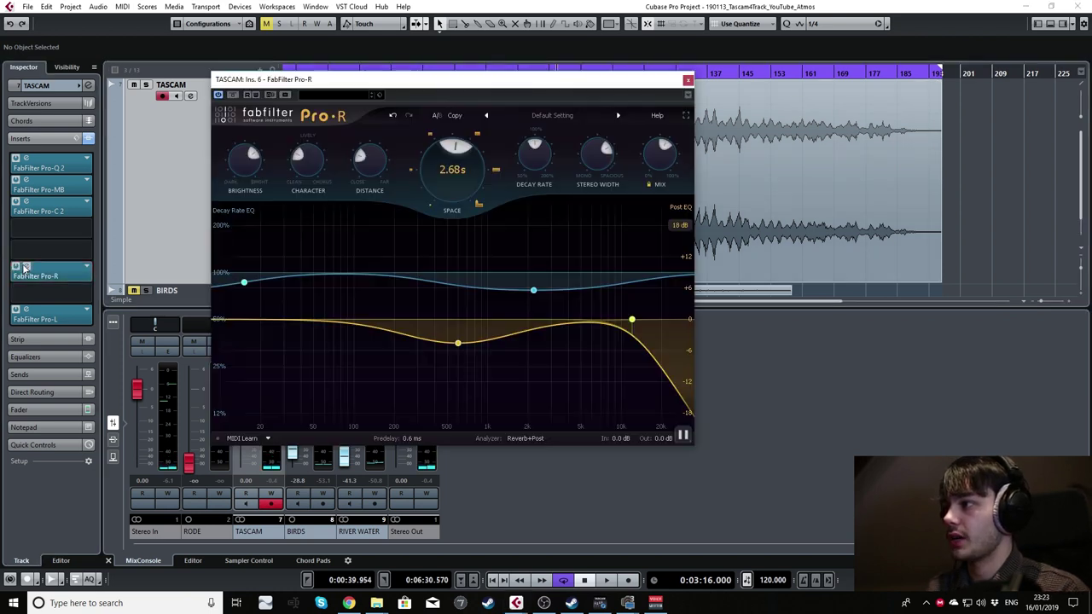
left_click_drag(472, 87, 503, 76)
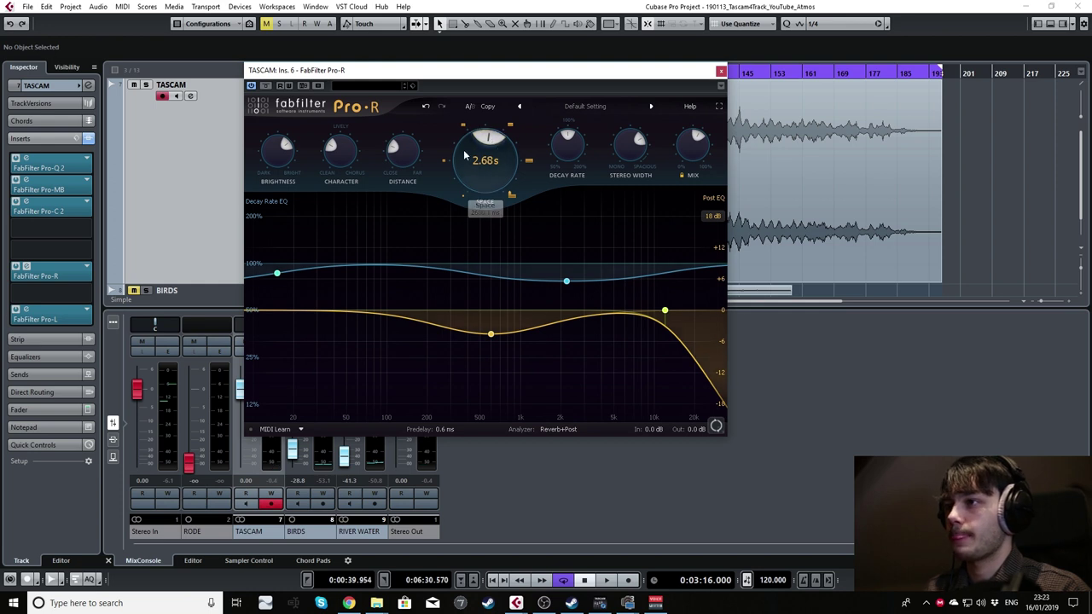
left_click_drag(668, 71, 710, 166)
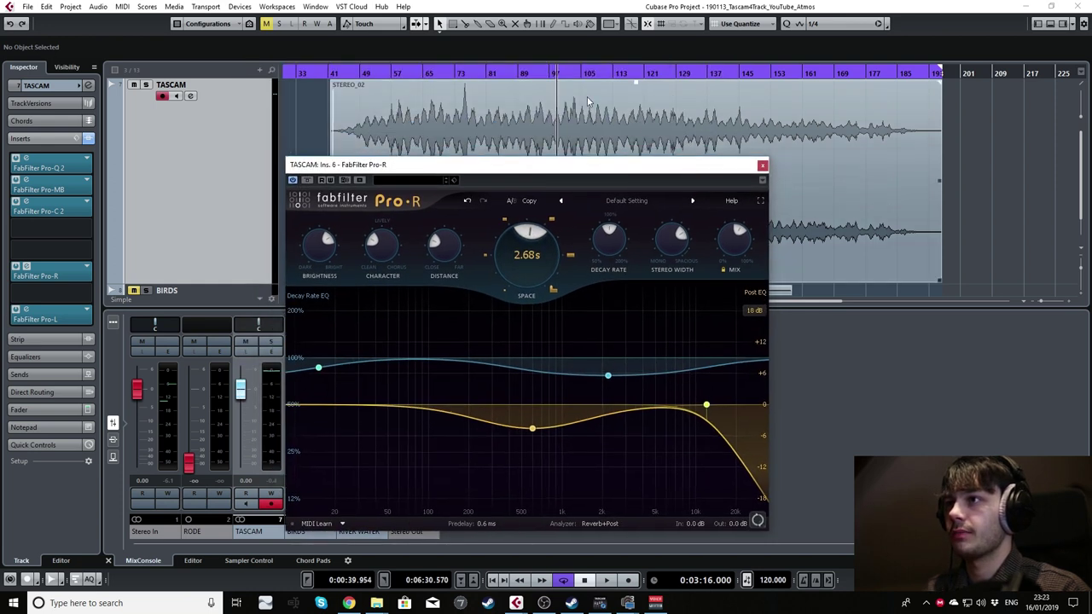
Step: Audition the TASCAM track with the Pro-R reverb in short passages from about 0:03:15
key("space")
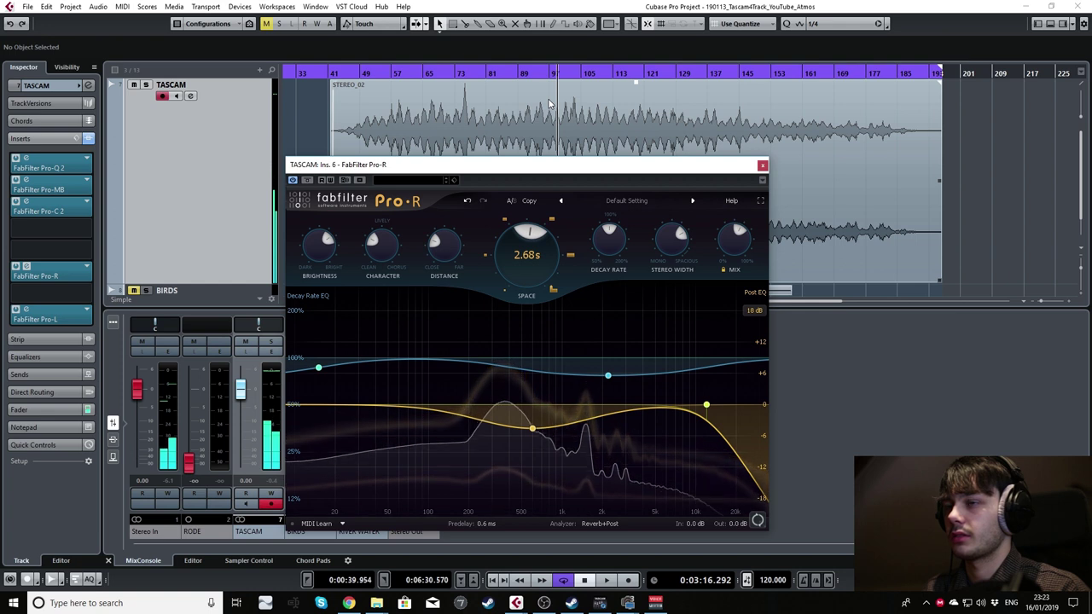
left_click(551, 73)
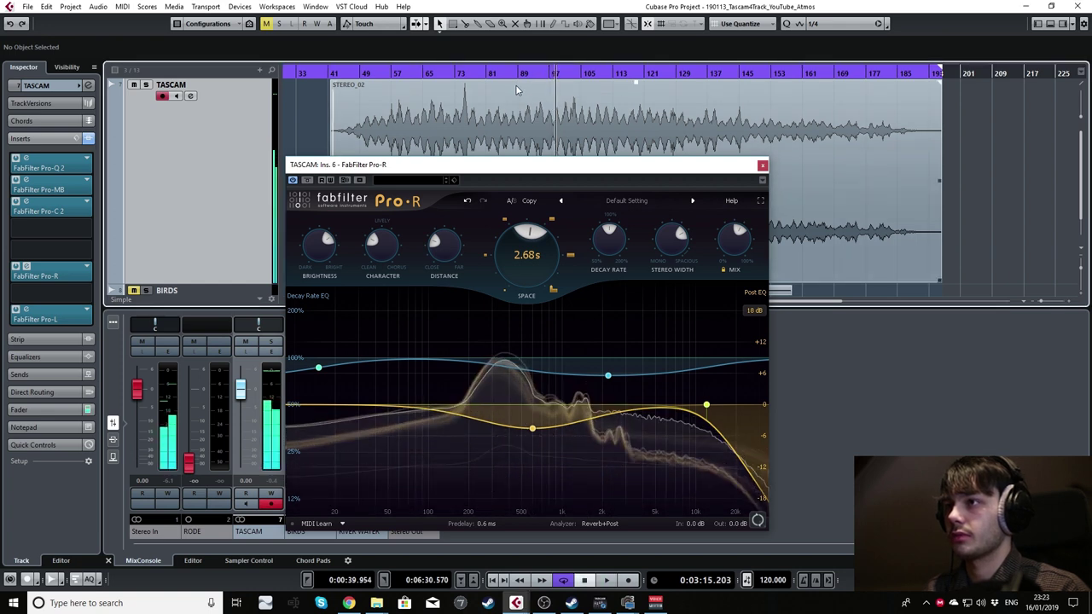
key("space")
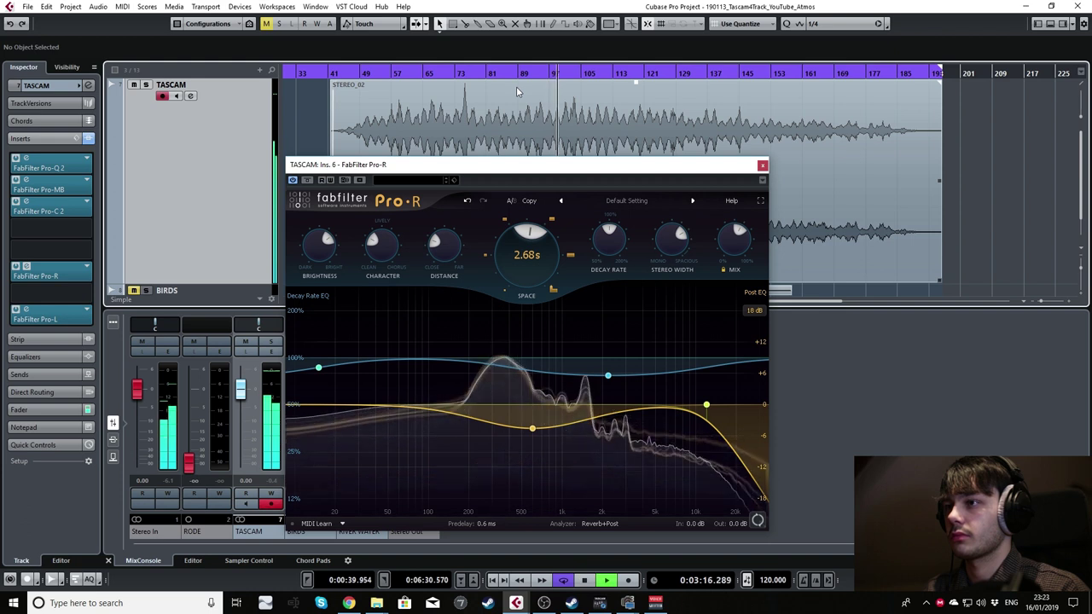
key("space")
left_click_drag(616, 165, 601, 137)
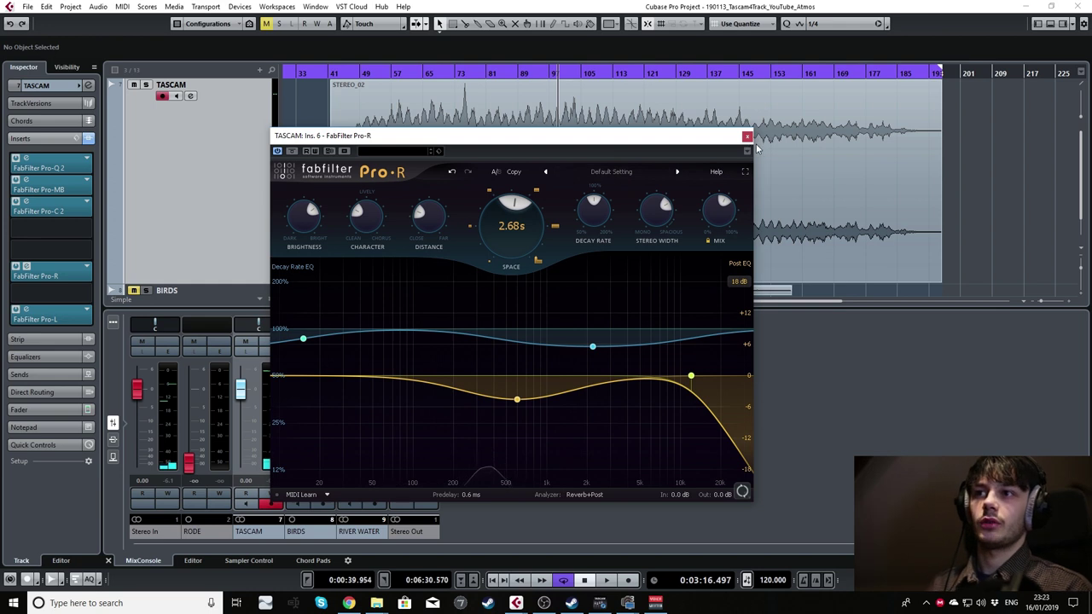
Step: Play the TASCAM track from 0:02:41 and watch the Pro-R analyzer and reverb curves
left_click(488, 75)
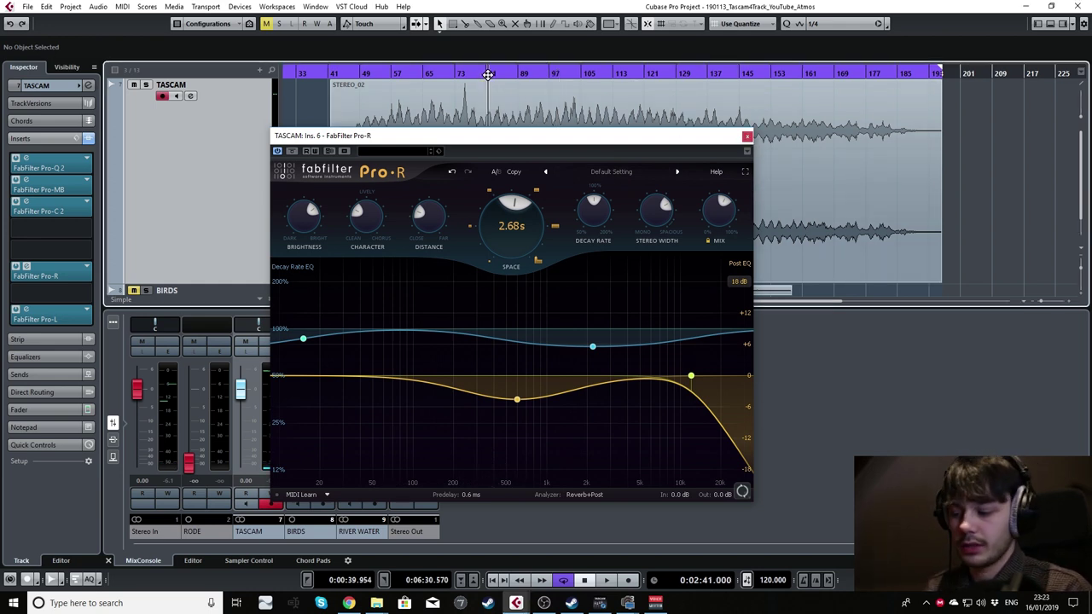
key("space")
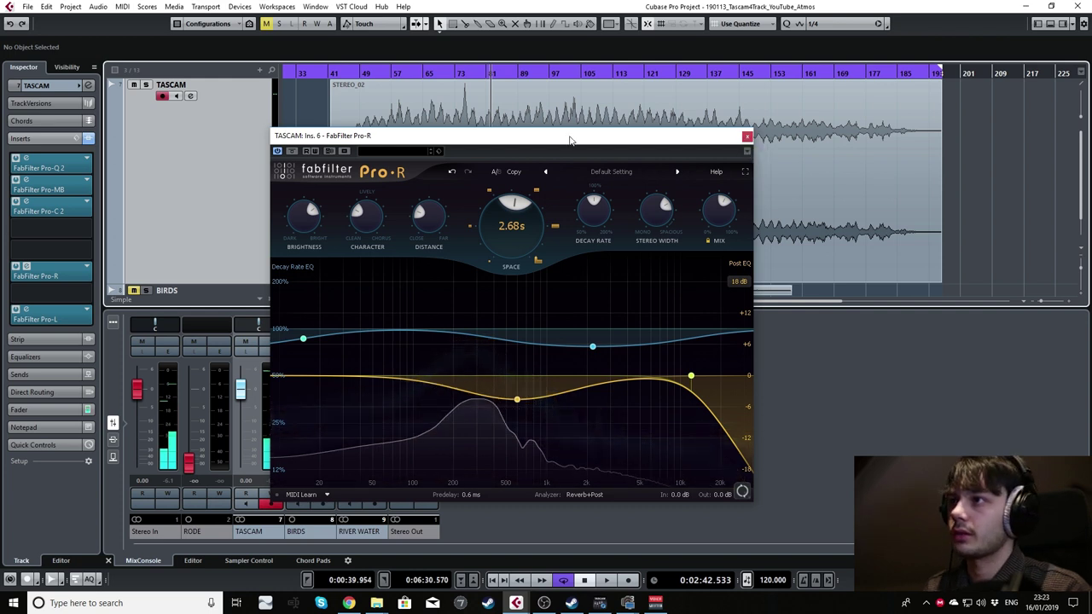
key("space")
left_click_drag(604, 147, 565, 140)
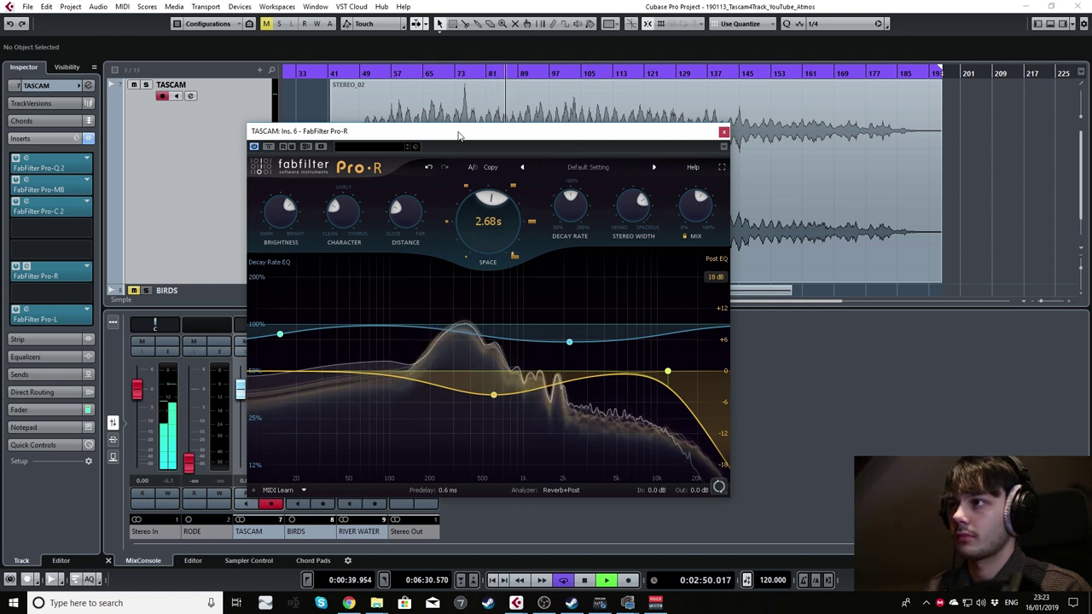
Step: Close the TASCAM track's Pro-R reverb window and stop playback, placing the cursor at 0:02:37.000
left_click_drag(458, 134, 461, 108)
mouse_move(552, 302)
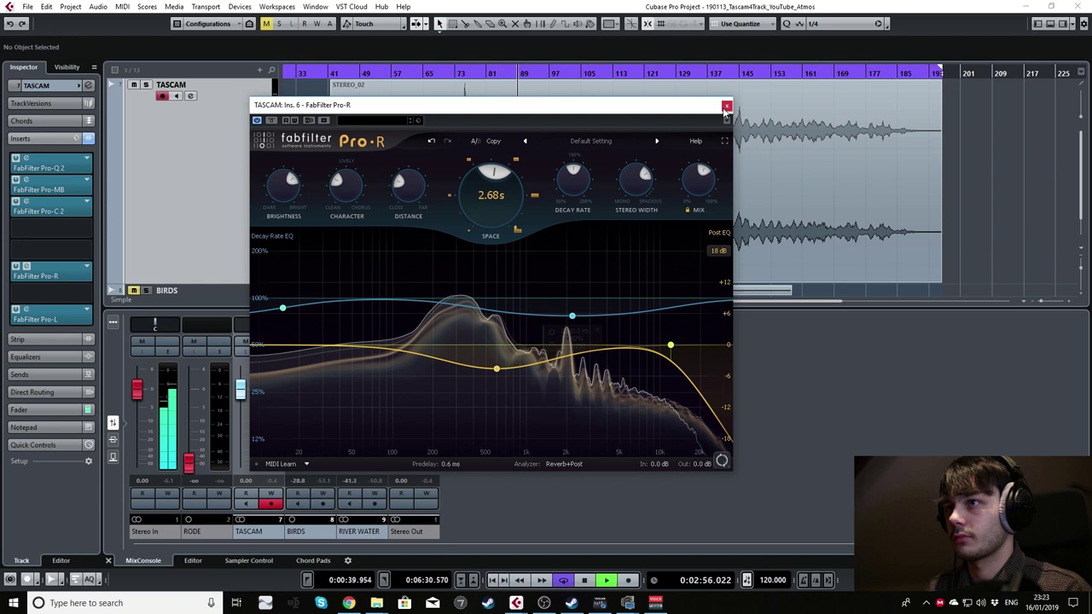
left_click(725, 108)
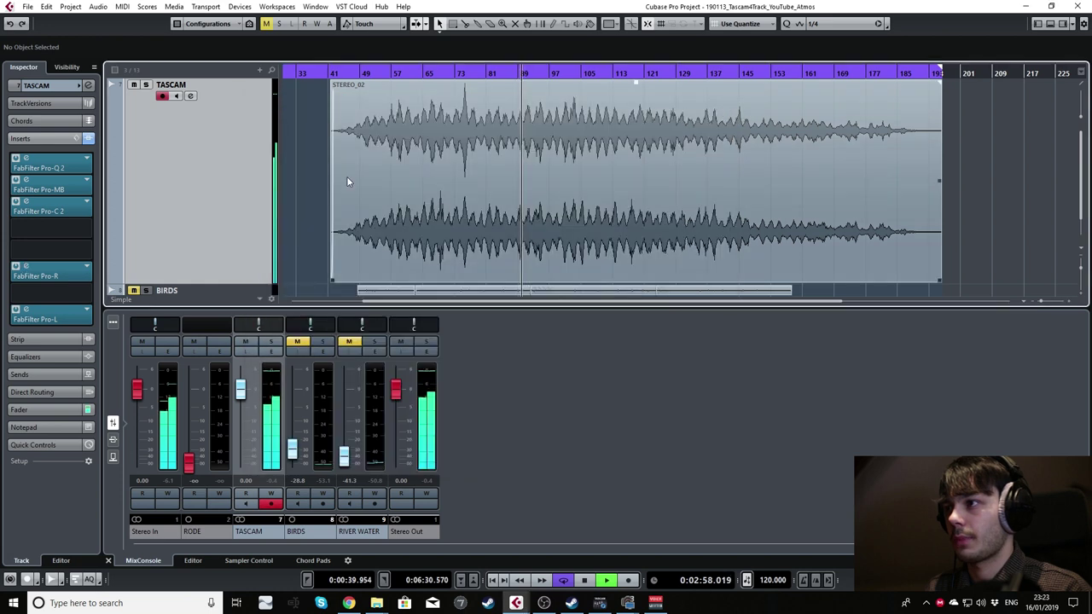
key("space")
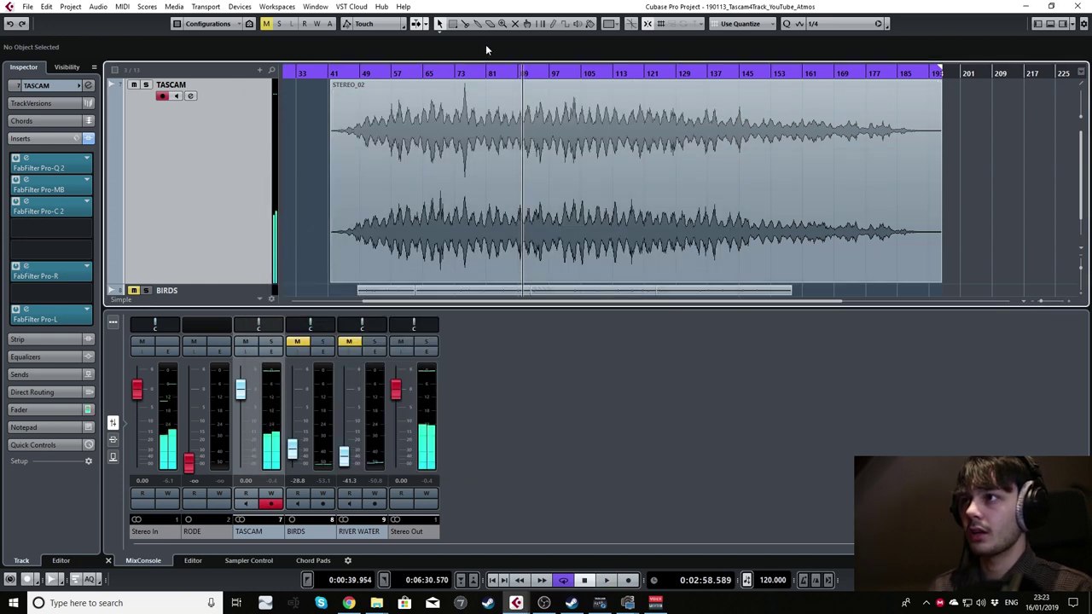
left_click(479, 75)
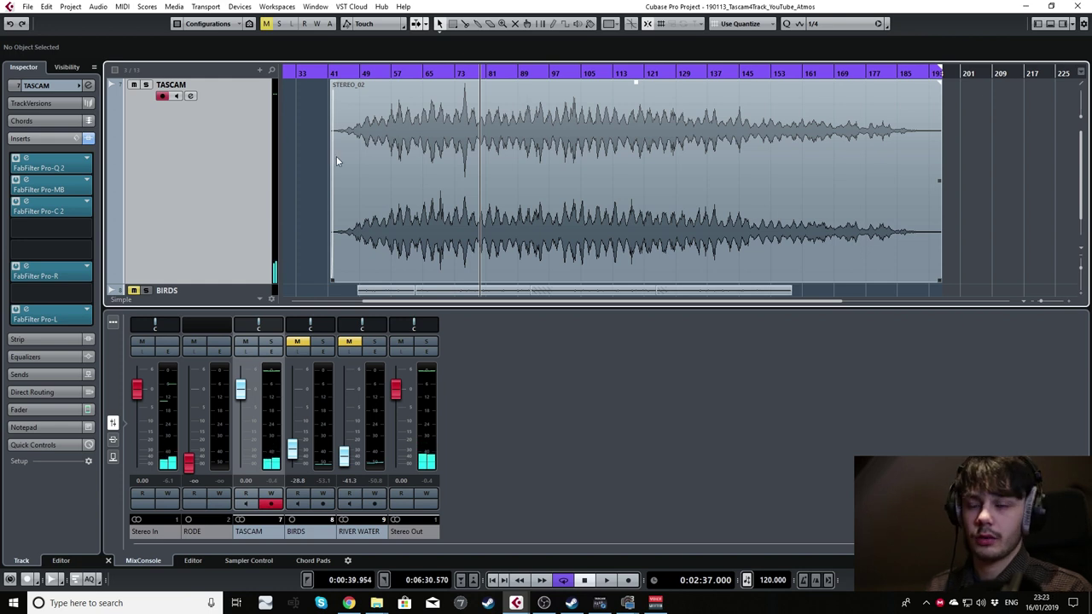
Step: Collapse the TASCAM track and enlarge the BIRDS track, placing the cursor at 0:01:34.500 near its first clip's start
scroll(342, 147, "down", 1)
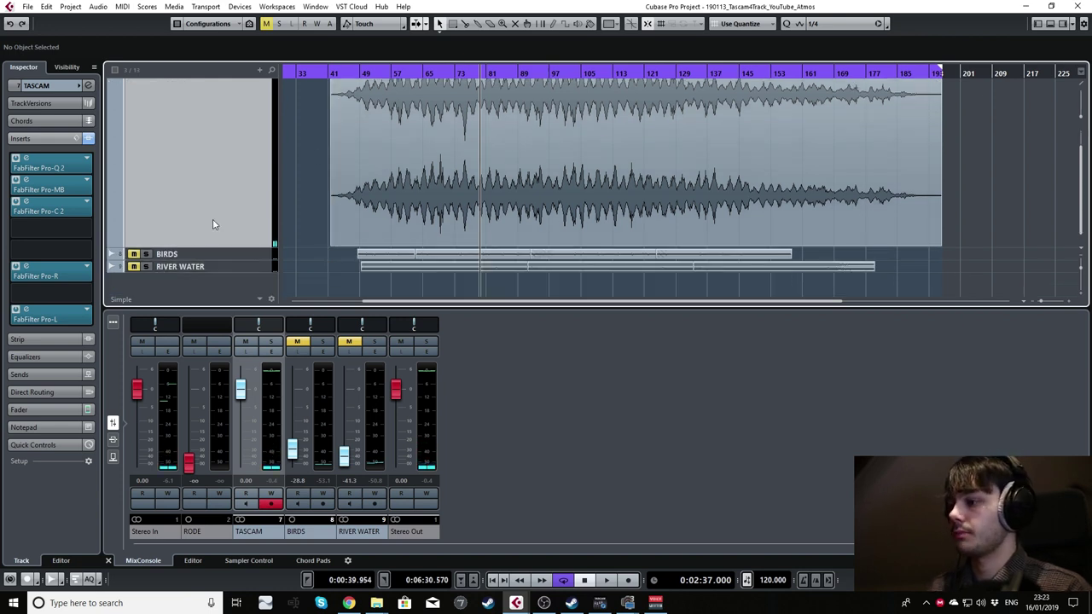
key("z")
left_click(245, 99)
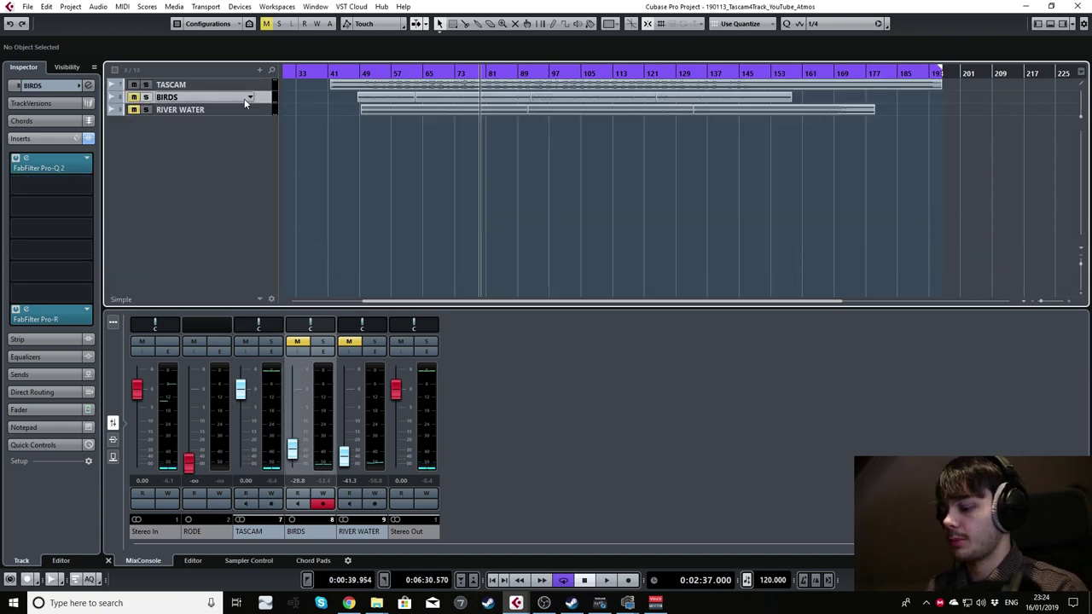
key("z")
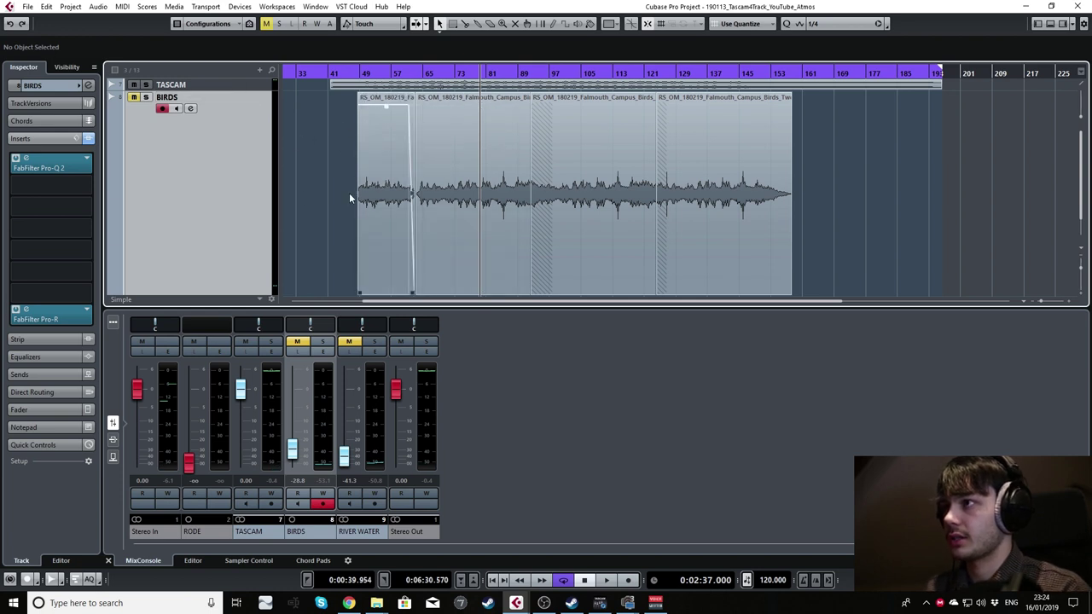
left_click(359, 73)
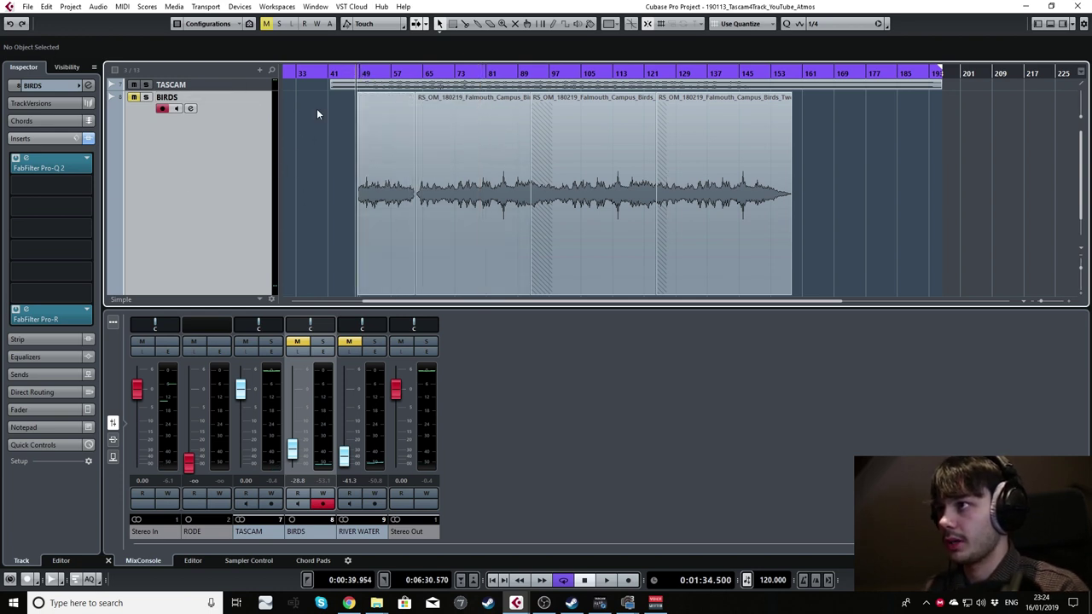
Step: Open the first BIRDS clip in the sample editor and audition the track soloed around the loud burst, marking about 1:58.5 to 2:12
double_click(378, 186)
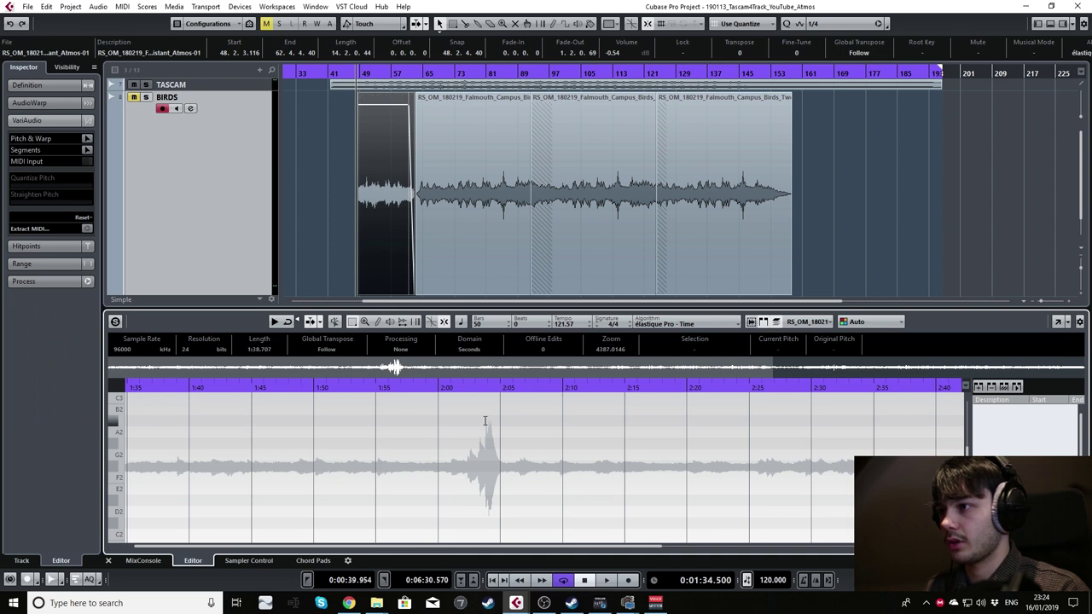
left_click_drag(419, 427, 587, 431)
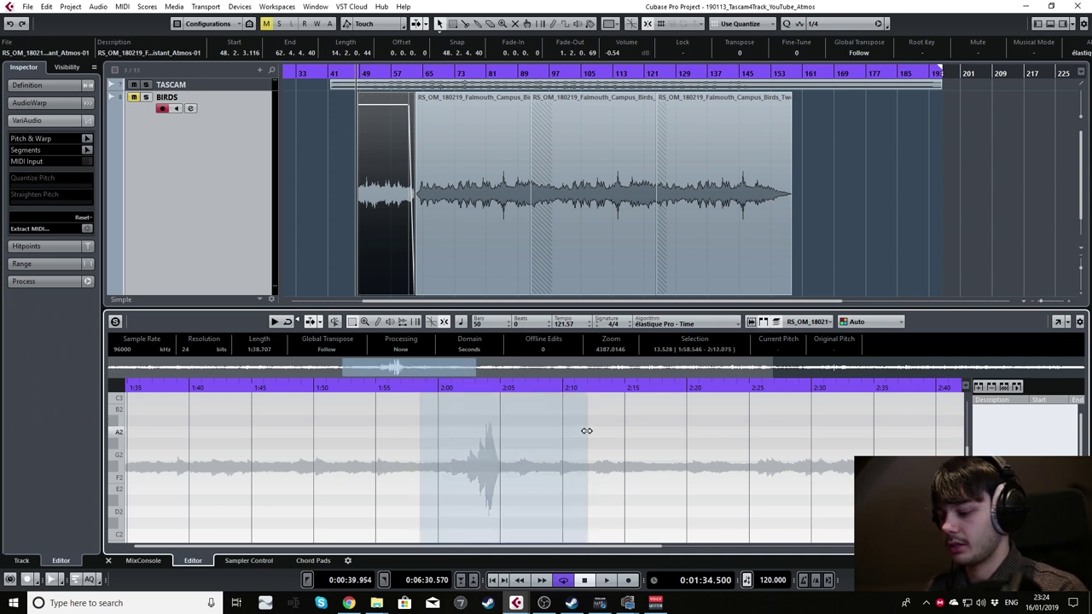
left_click(146, 97)
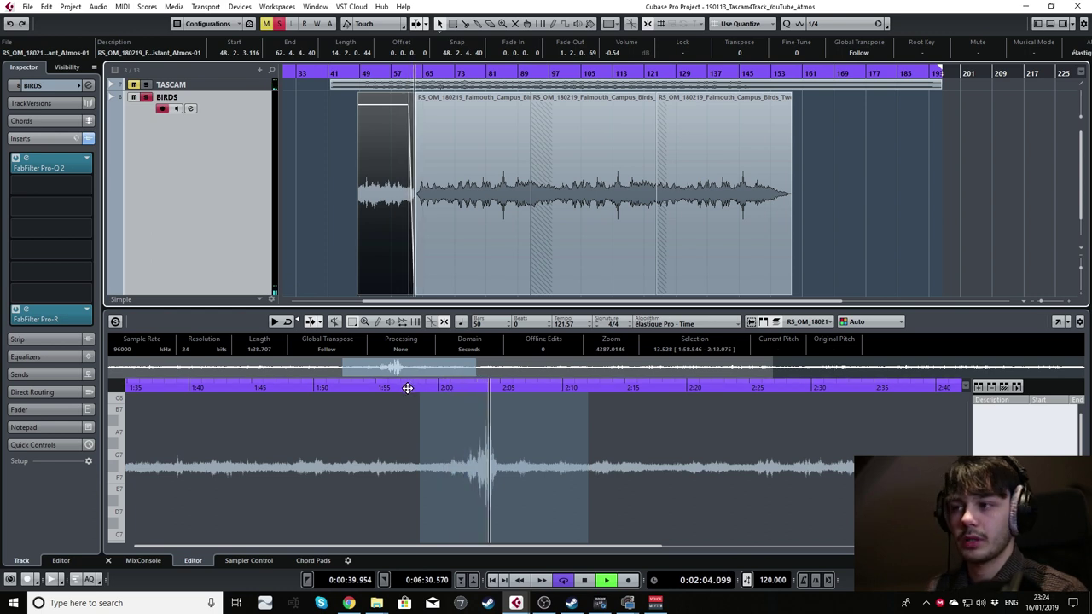
left_click(368, 428)
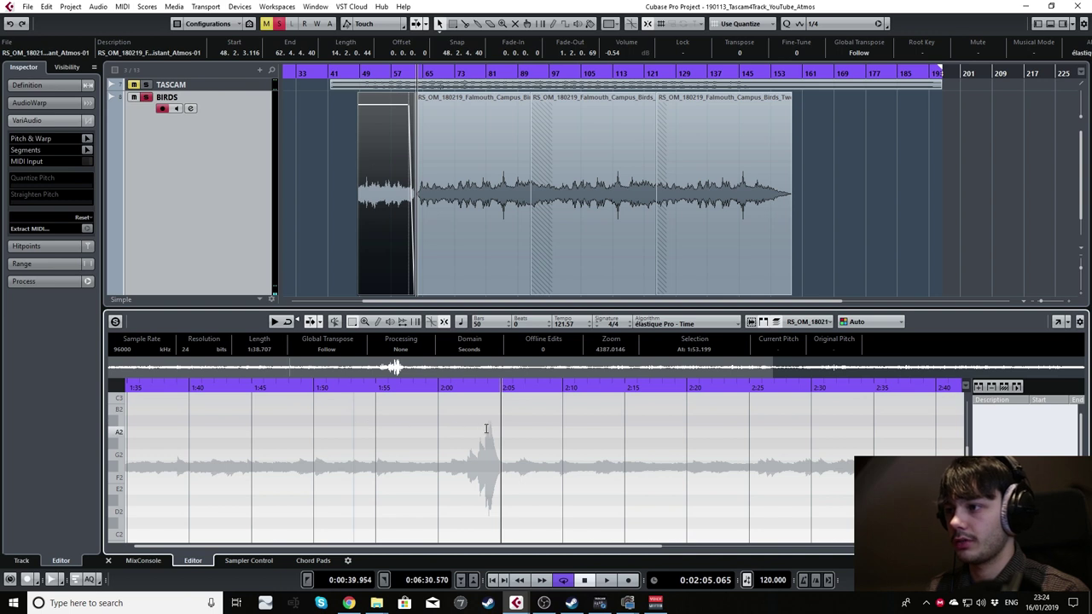
Step: Raise the BIRDS fader to -4.50 dB and audition the loud burst again, marking about 2:00.5 to 2:11.5 in the first clip's waveform
left_click_drag(467, 424, 534, 429)
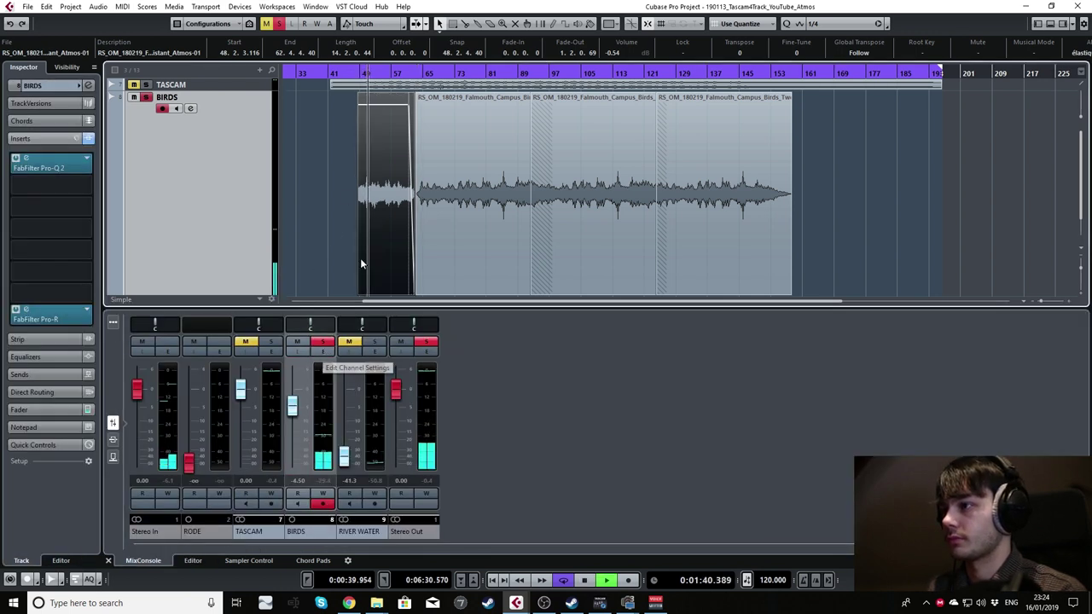
double_click(392, 222)
left_click_drag(442, 449, 581, 450)
key("l")
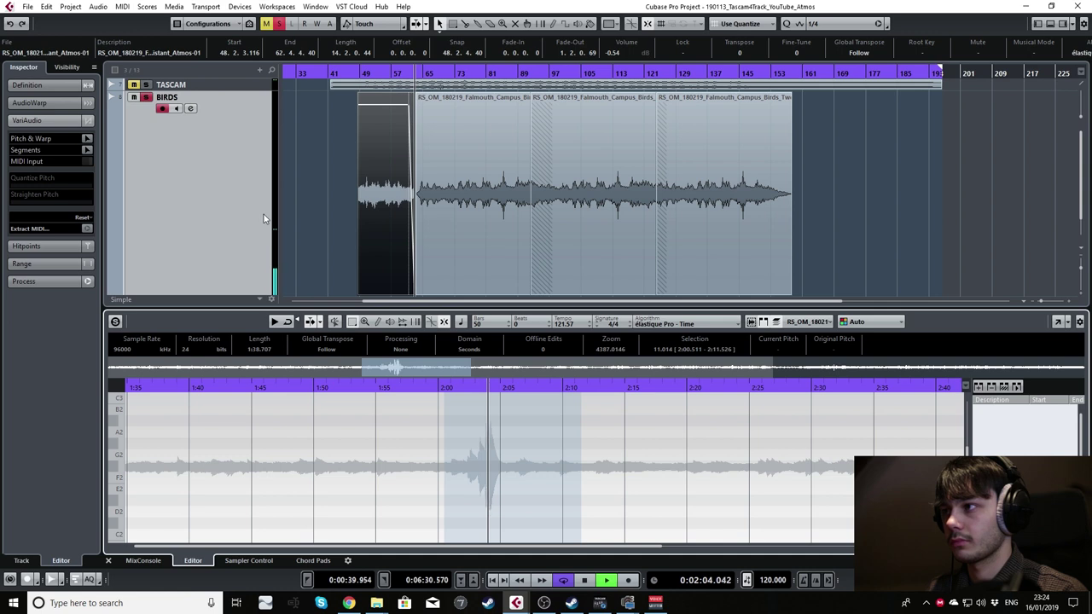
Step: Select the second BIRDS clip, mark about 2:05.7 to 2:17.2 in the waveform, and play the soloed track from about 0:02:46
left_click(475, 207)
key("space")
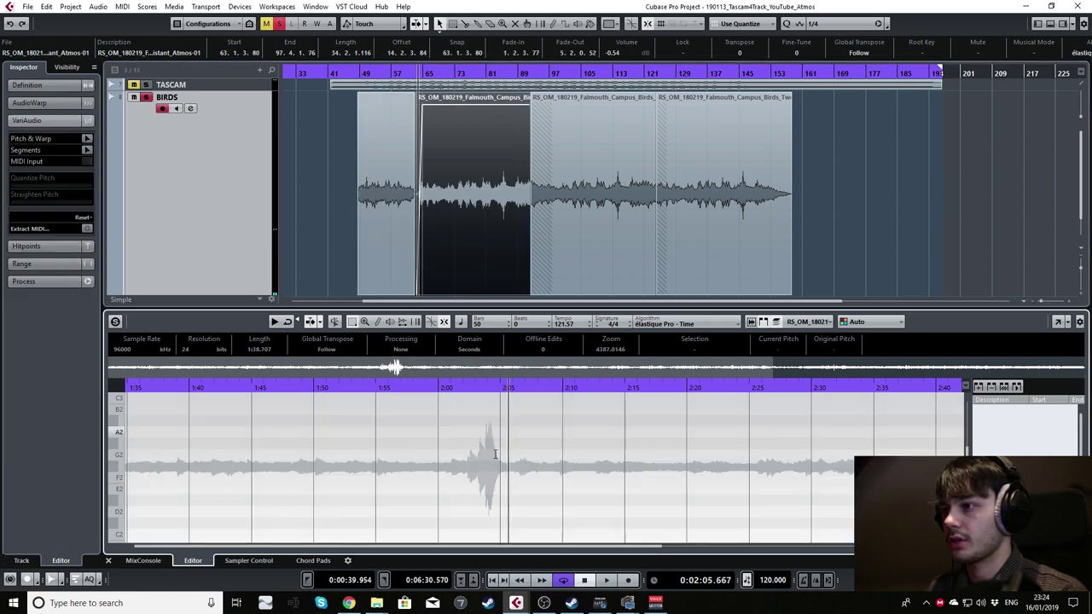
left_click_drag(508, 454, 652, 454)
left_click(482, 71)
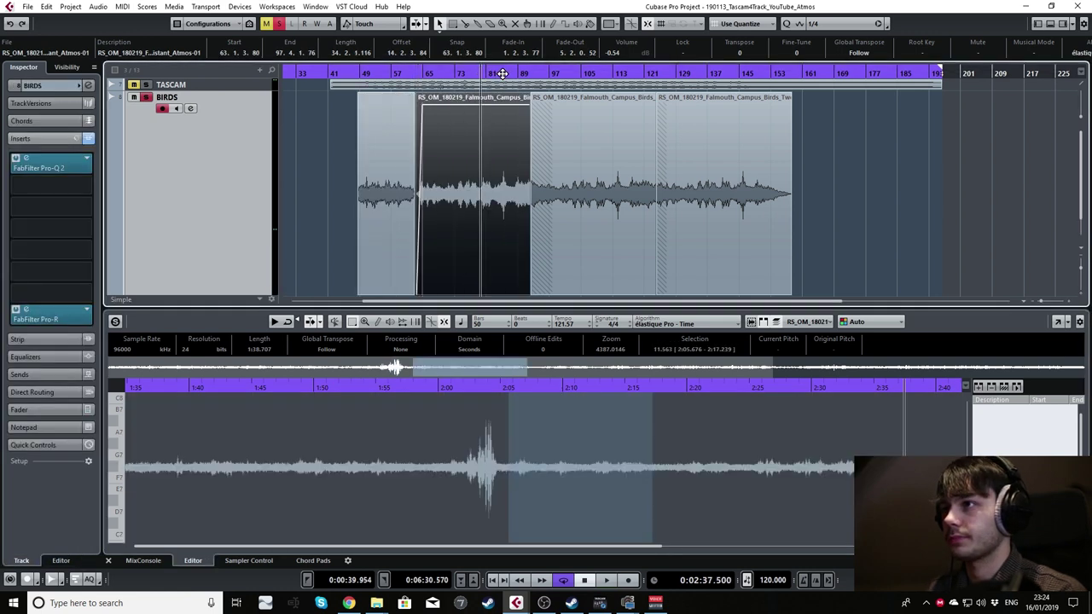
left_click_drag(503, 75, 498, 74)
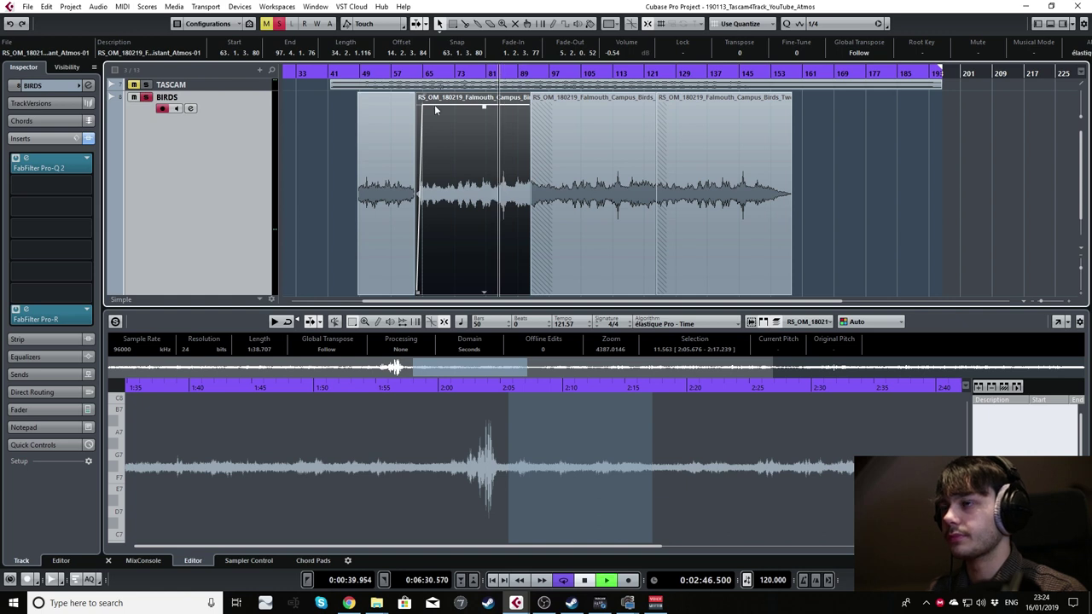
Step: Examine the BIRDS track's Pro-R reverb from its channel settings during playback, closing both windows and stopping playback when done
left_click(191, 109)
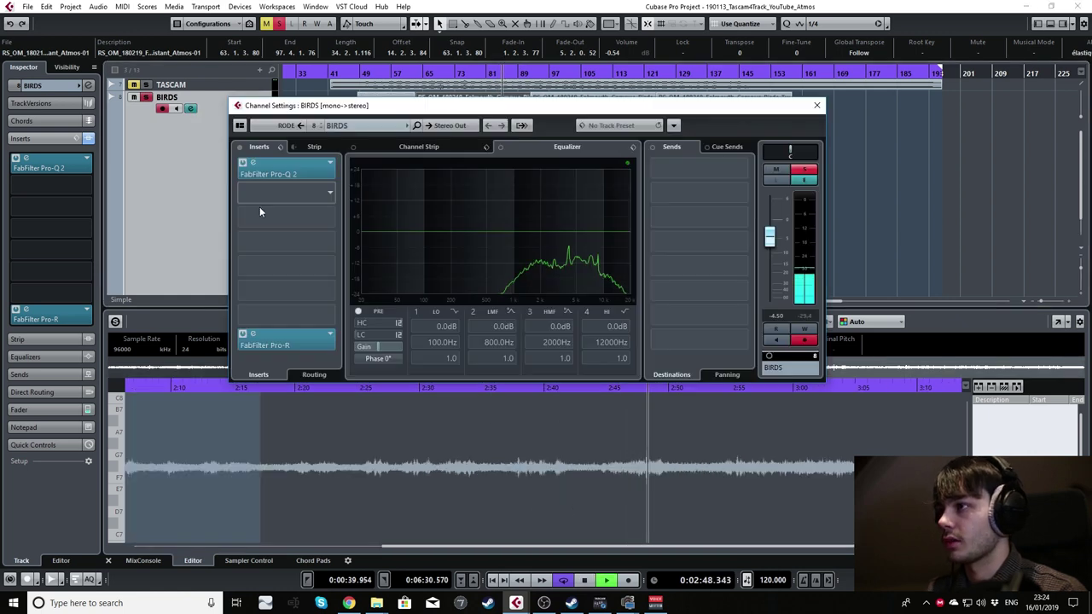
left_click(258, 338)
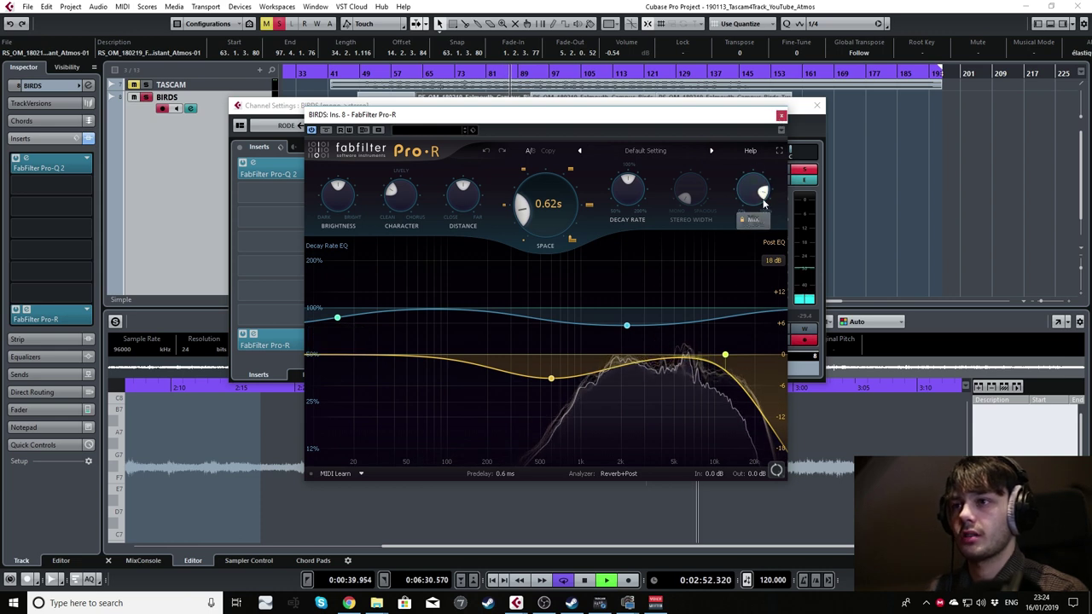
mouse_move(754, 195)
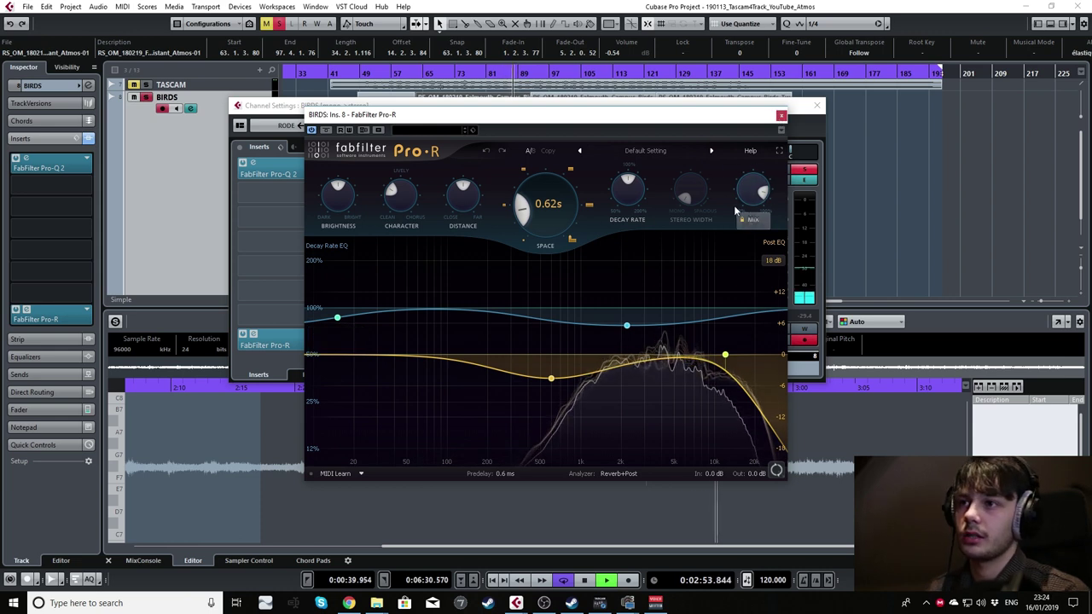
left_click(781, 114)
left_click(816, 105)
key("space")
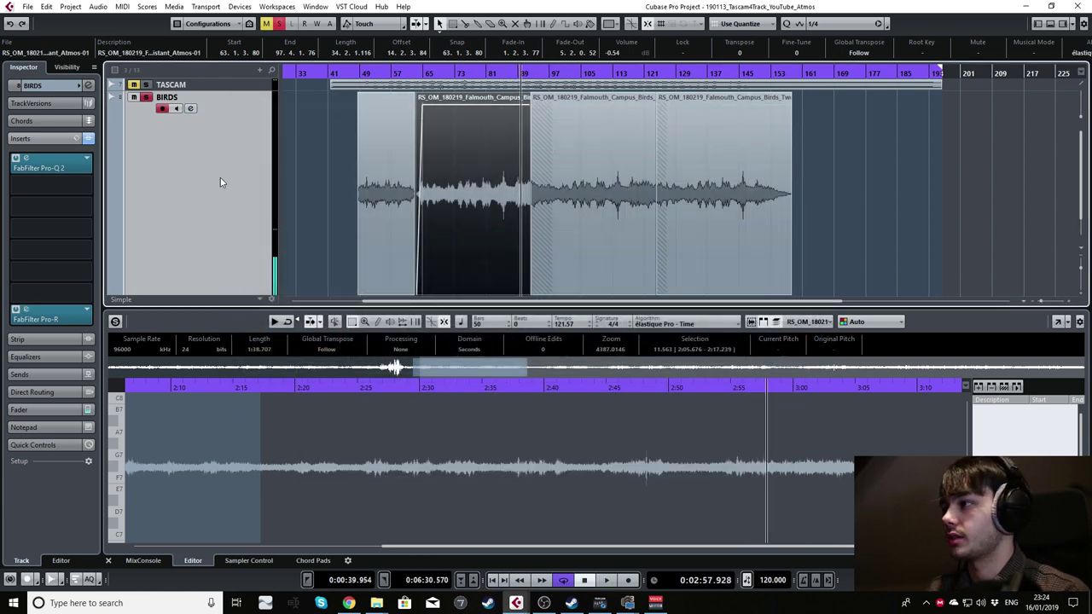
Step: Show the mixer and lower the BIRDS fader to -34.8 dB
left_click(143, 561)
left_click_drag(297, 406, 294, 423)
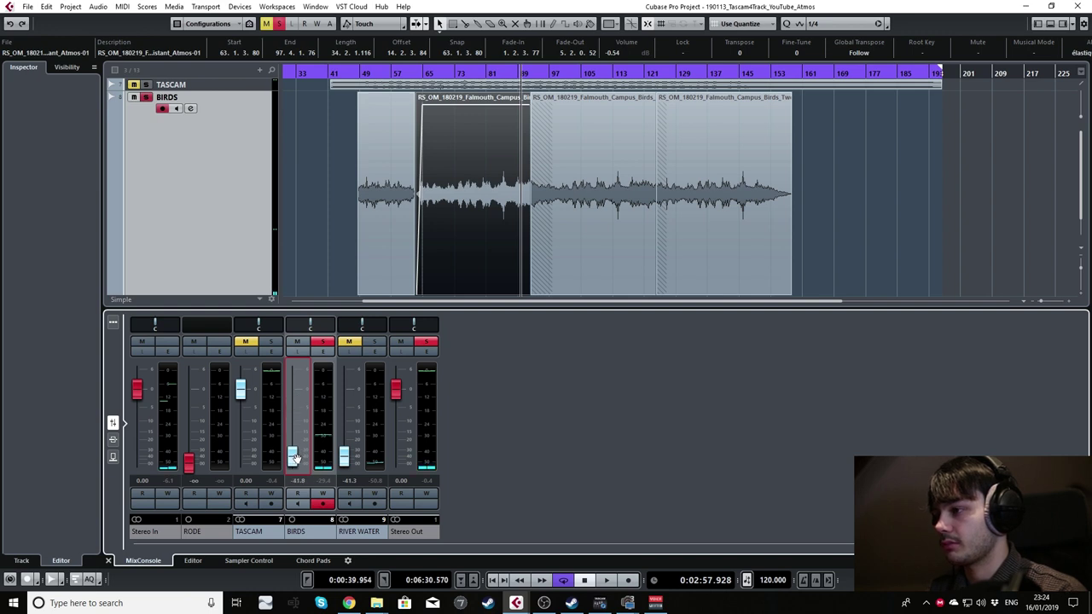
left_click_drag(295, 454, 293, 456)
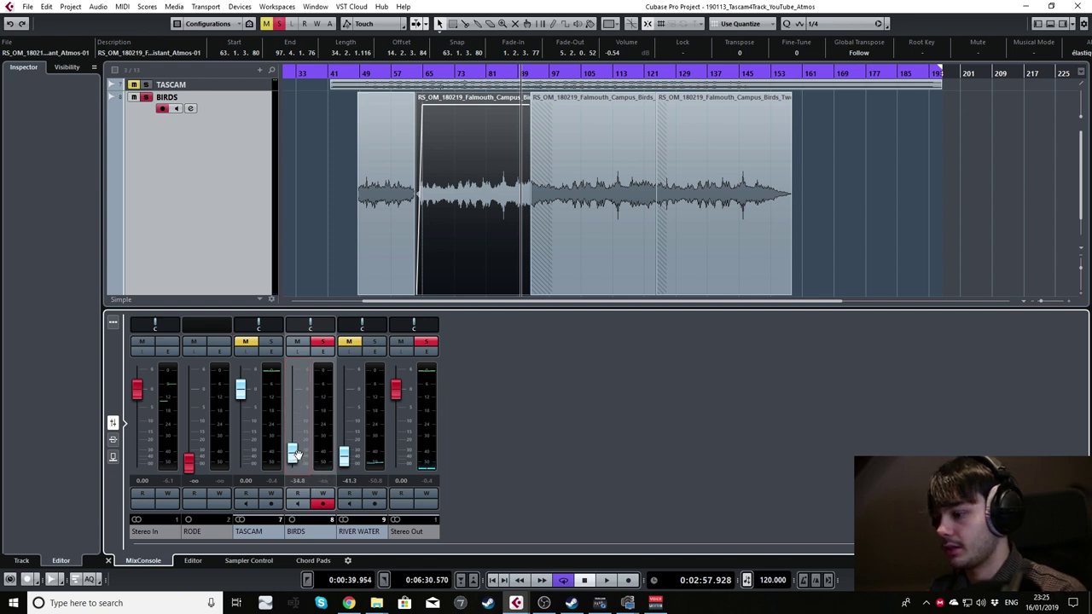
Step: Turn off the BIRDS solo and play it together with the TASCAM track from 0:02:25.859
left_click(360, 75)
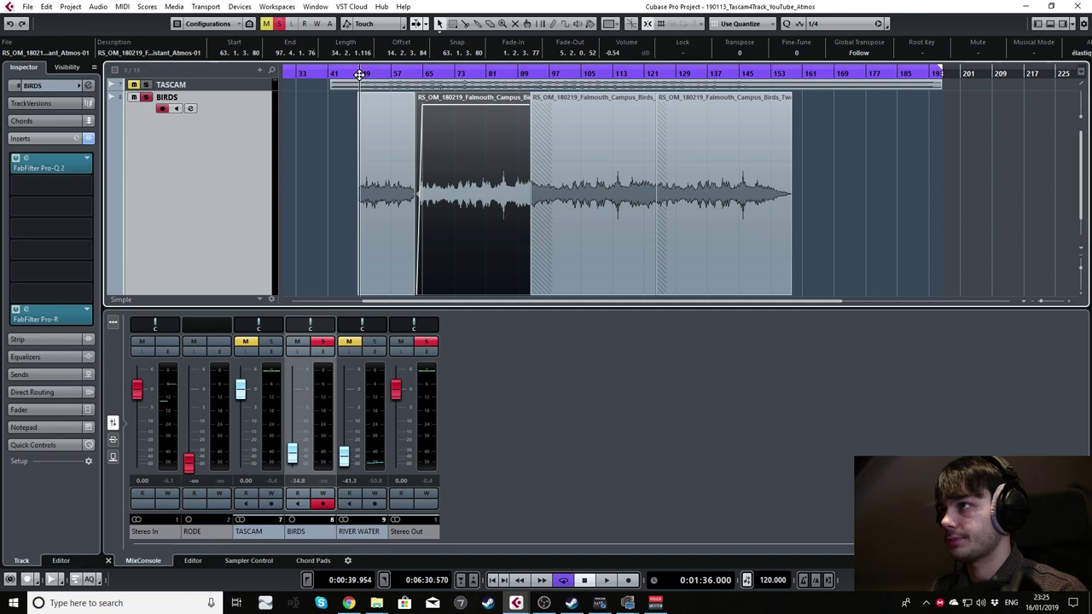
left_click(458, 73)
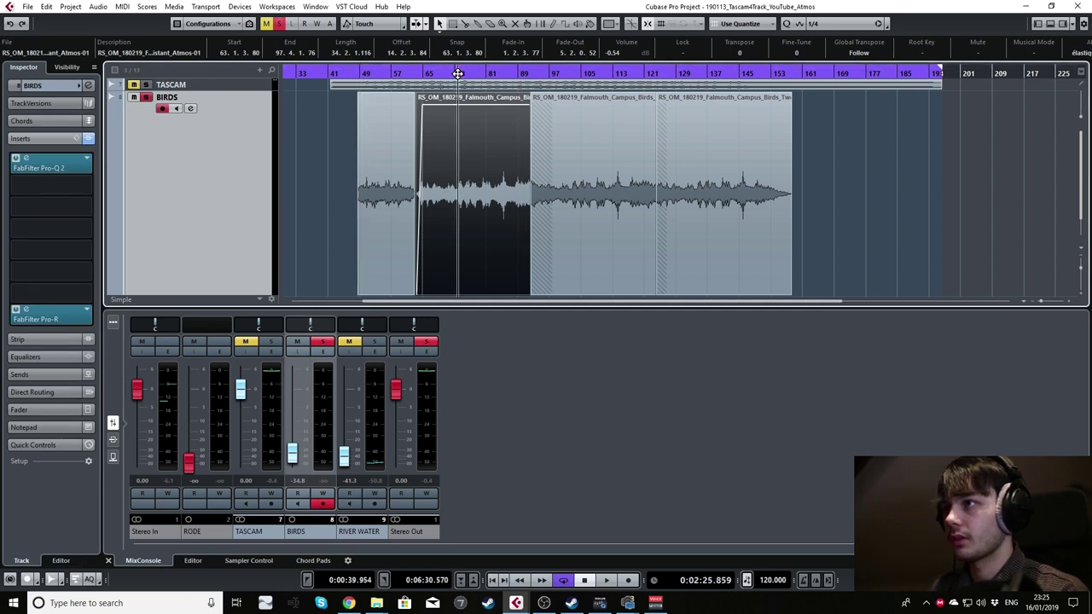
left_click(150, 99)
key("space")
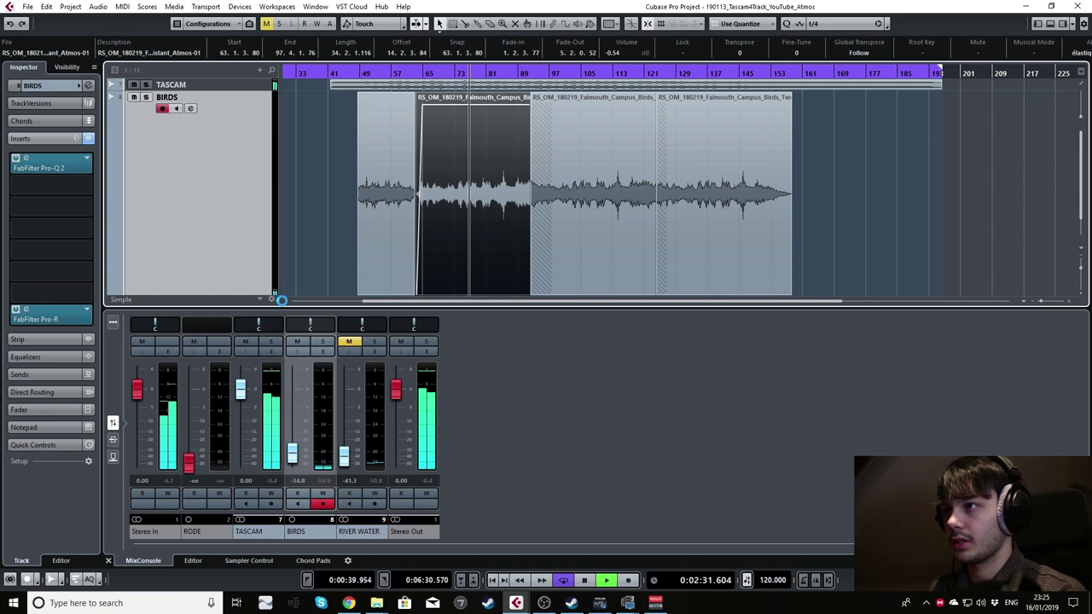
Step: Enlarge the RIVER WATER track and solo it, playing from just before bar 73
scroll(247, 207, "down", 2)
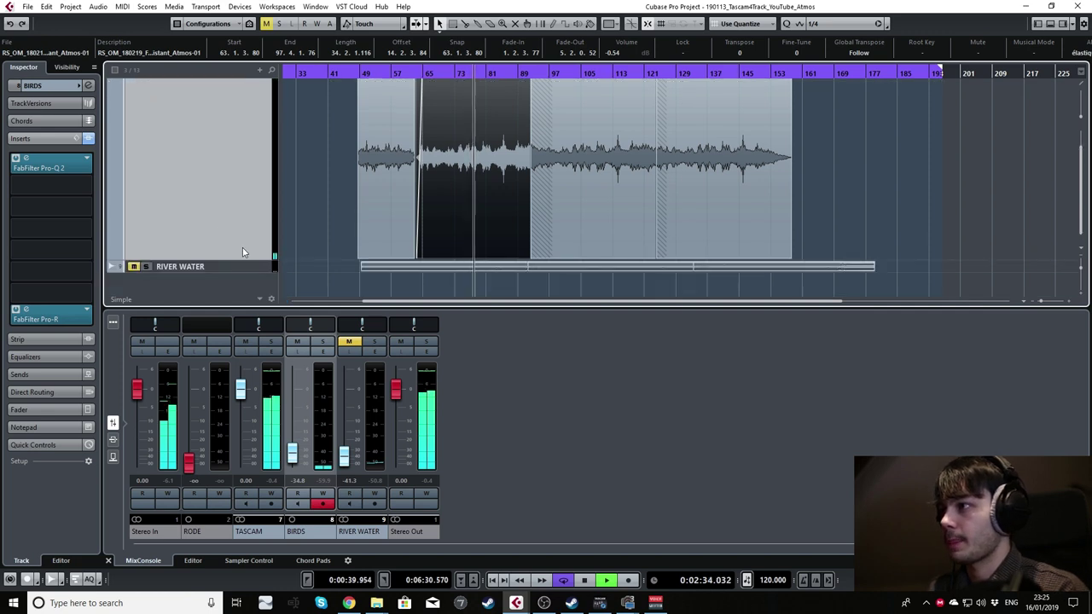
left_click(264, 270)
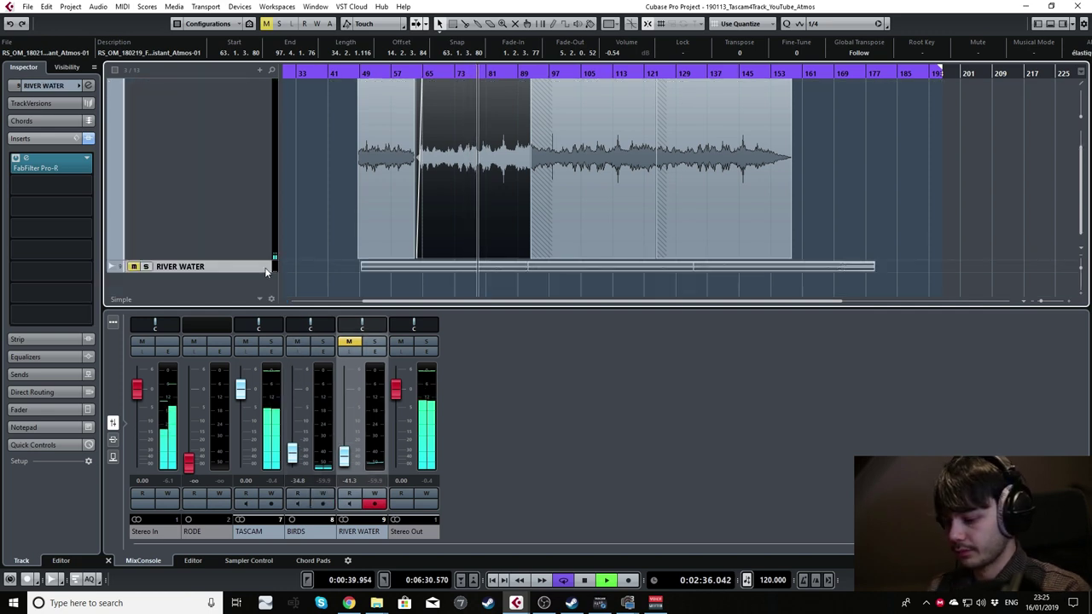
key("z")
left_click(145, 96)
left_click(450, 73)
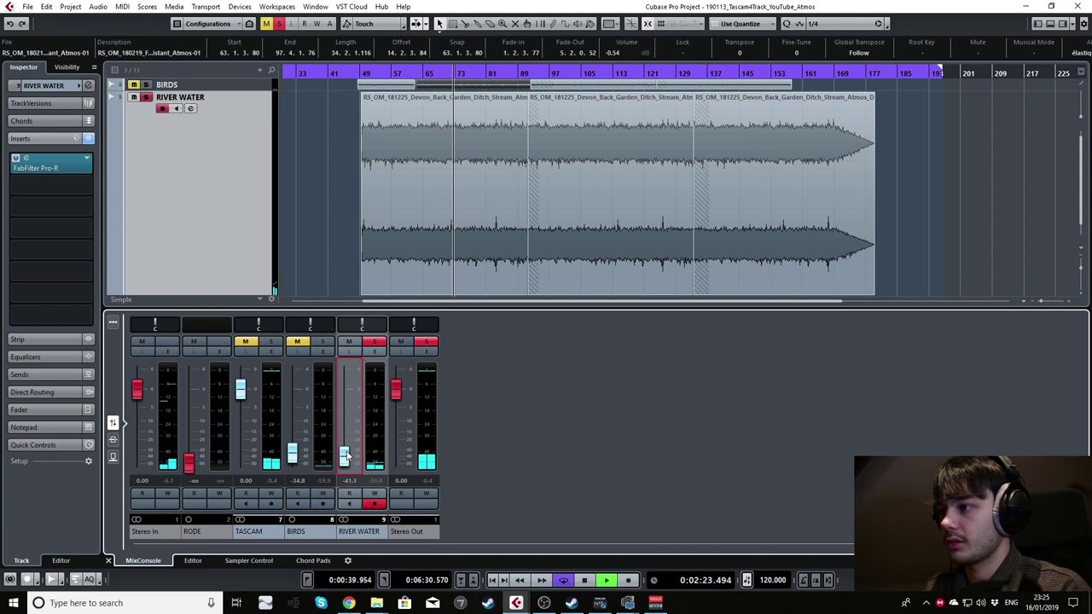
Step: Raise the RIVER WATER fader to -14.1 dB and compare the track with its Pro-R reverb bypassed and active
left_click_drag(344, 456, 341, 429)
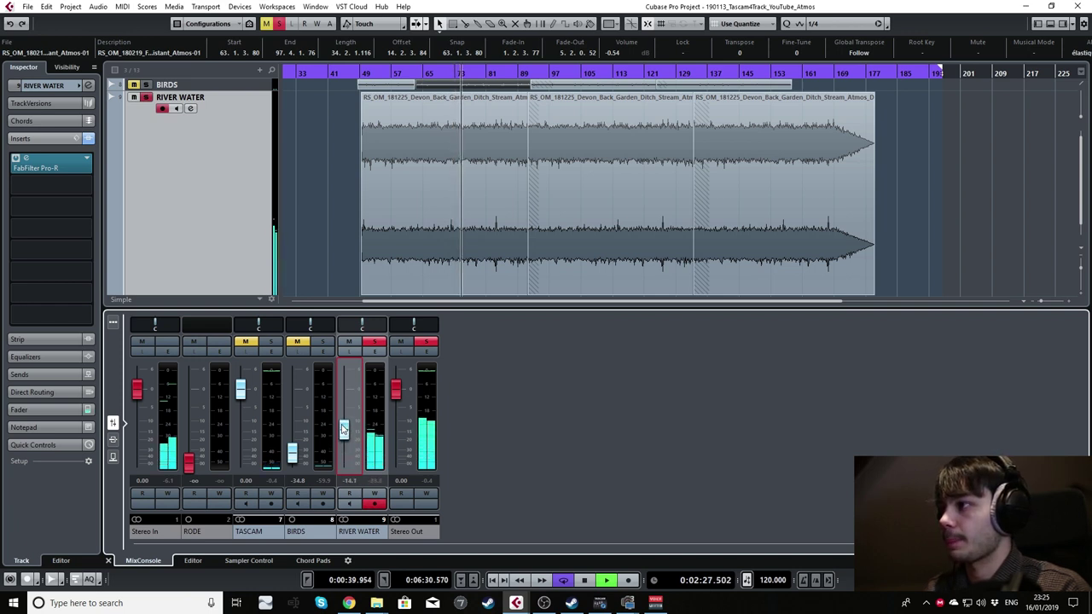
double_click(25, 161)
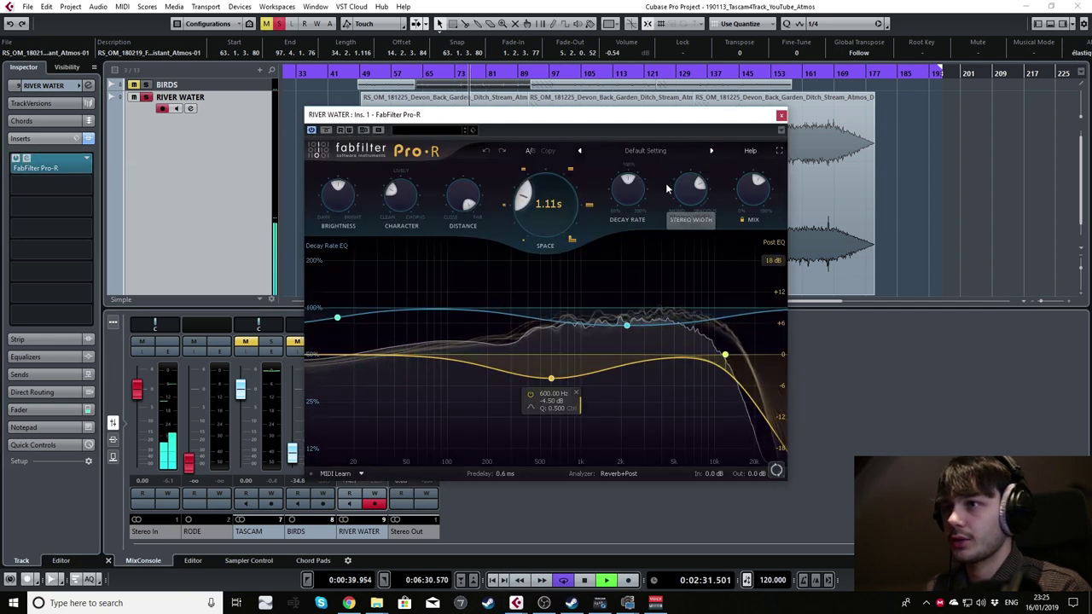
left_click(312, 131)
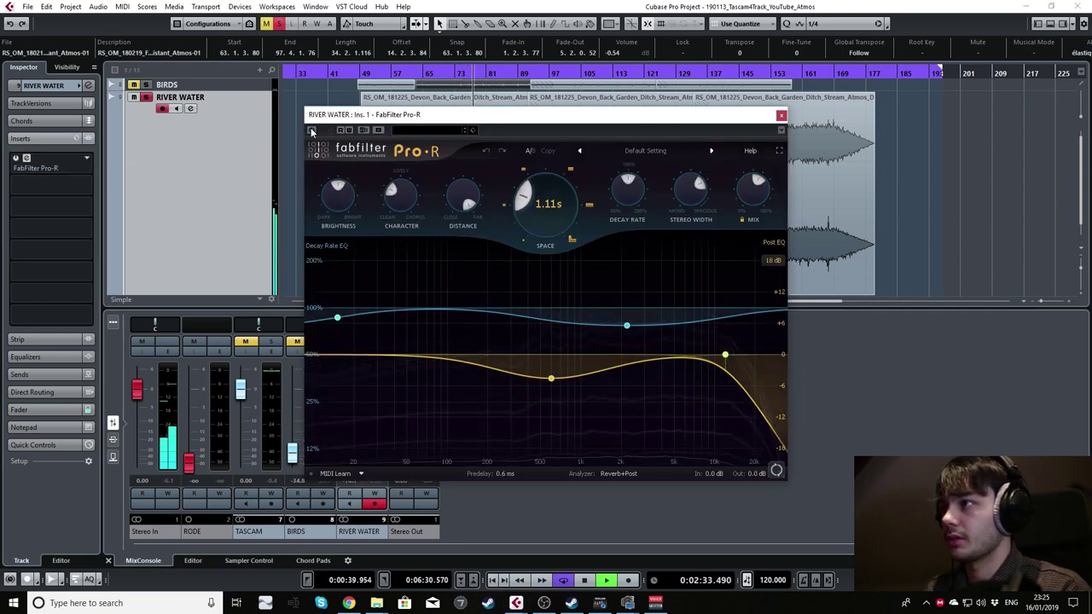
left_click(312, 131)
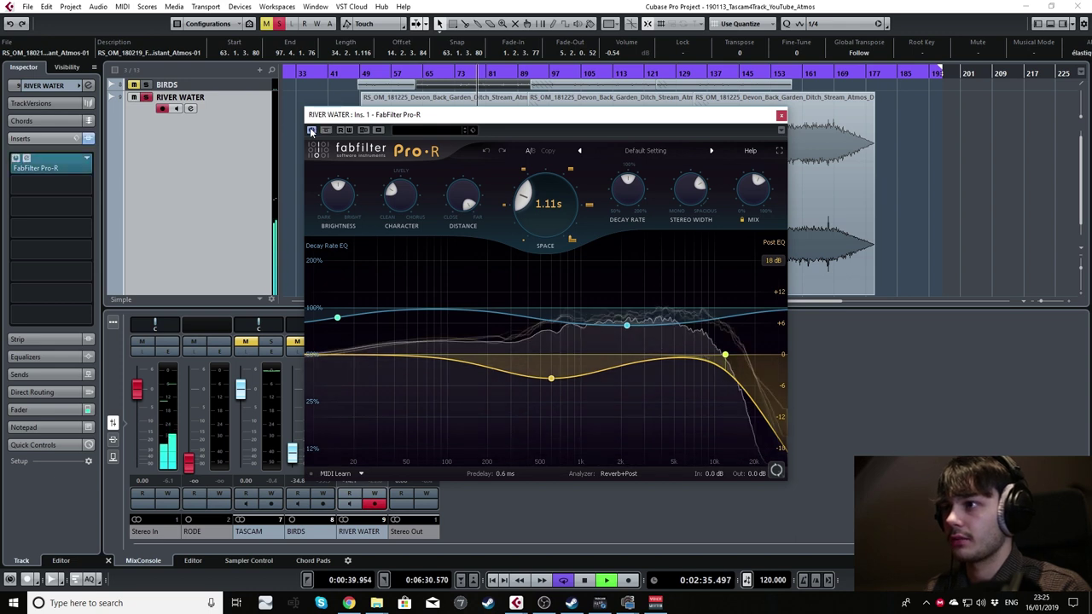
left_click(781, 115)
Step: Lower the RIVER WATER fader to minus infinity, then turn off its solo and mute so it plays with the other tracks
left_click_drag(346, 433, 345, 505)
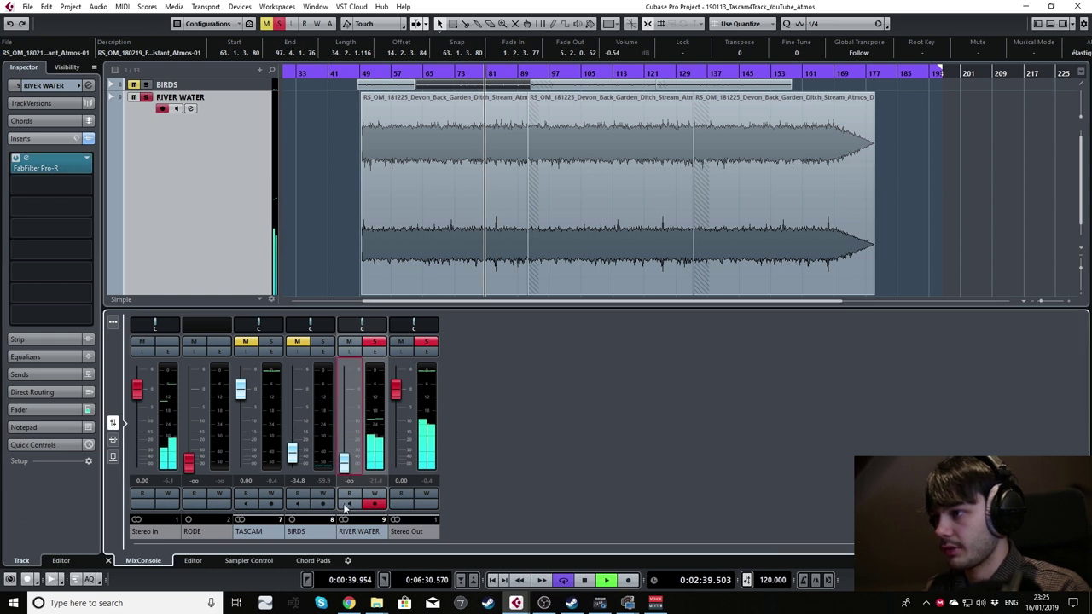
left_click(375, 344)
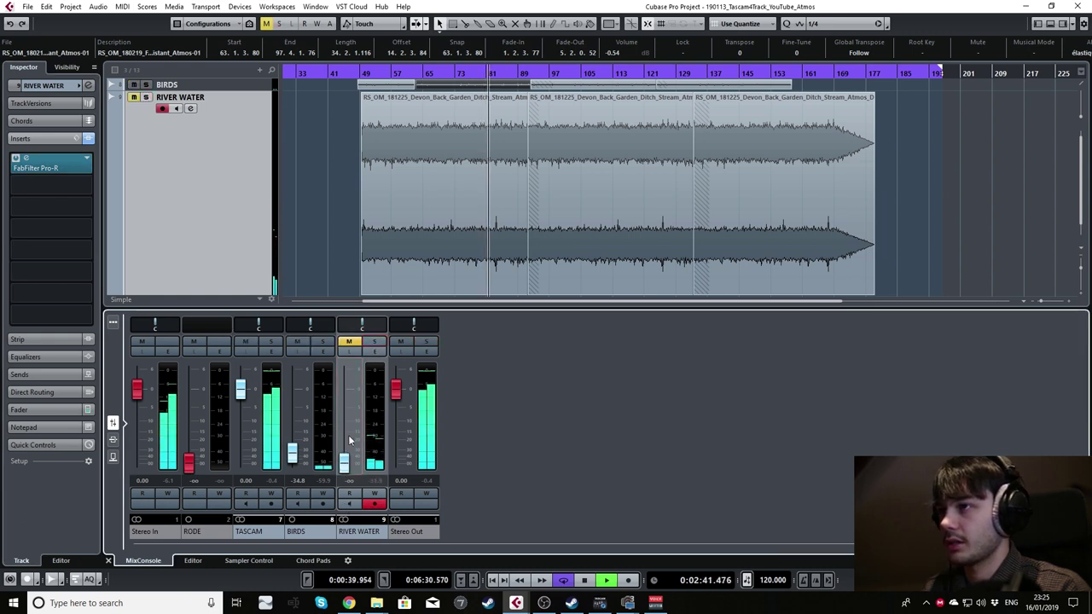
left_click(349, 341)
Step: Blend RIVER WATER beneath the playing mix, trying its fader at -28.4 dB and settling on -39.1 dB, and stop playback
left_click_drag(346, 465, 346, 461)
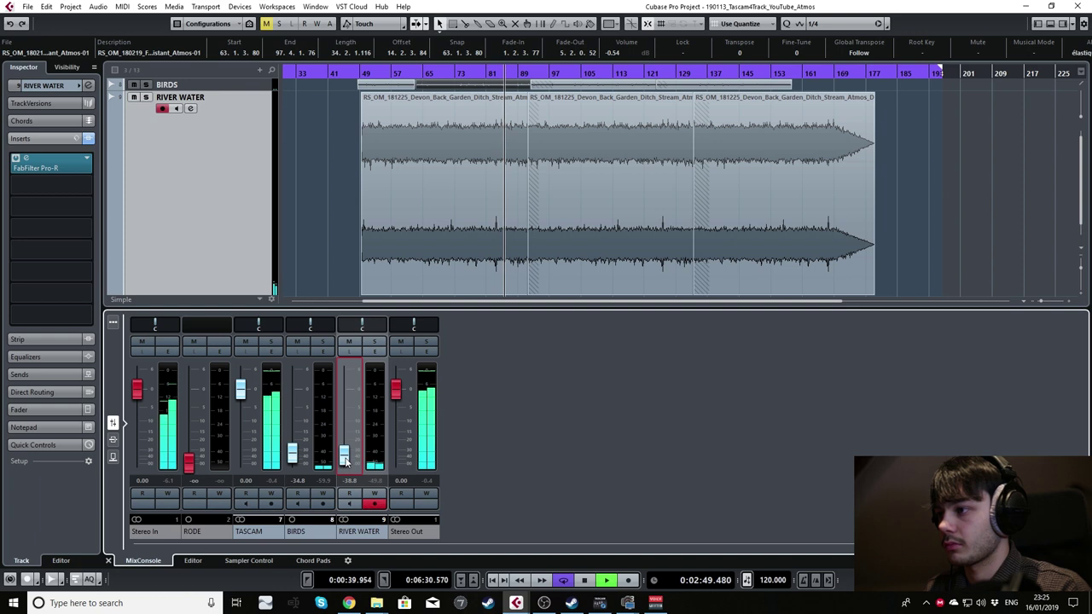
left_click_drag(346, 462, 346, 461)
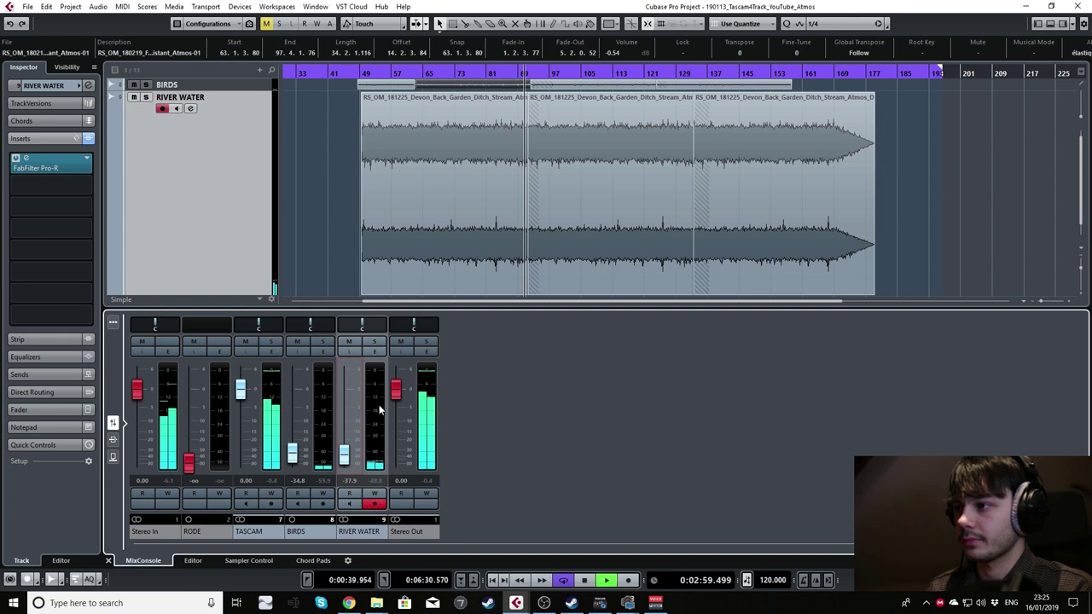
left_click_drag(345, 461, 345, 455)
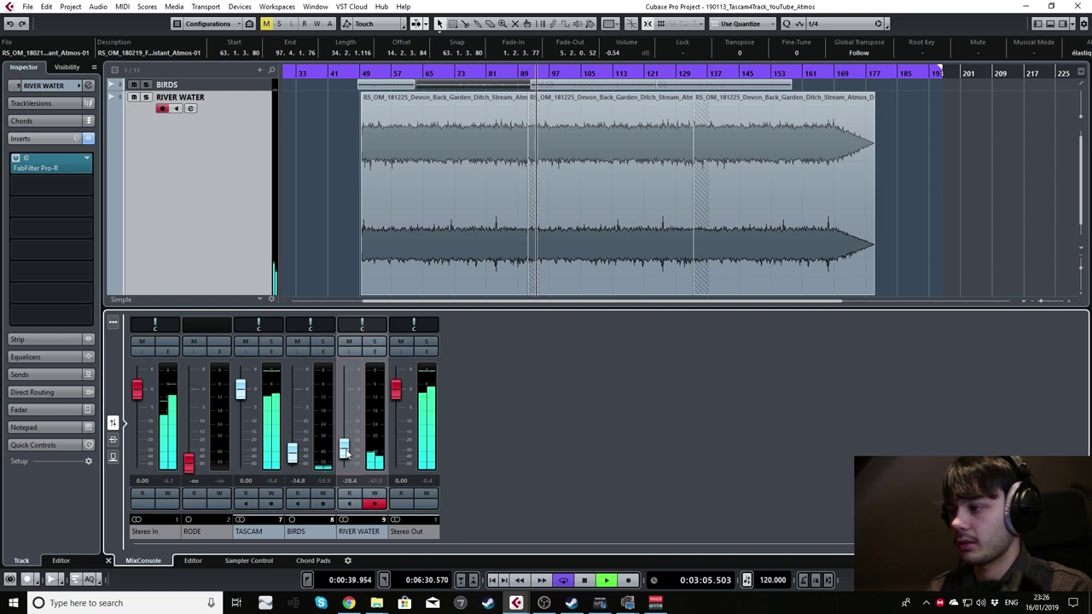
left_click_drag(345, 451, 346, 460)
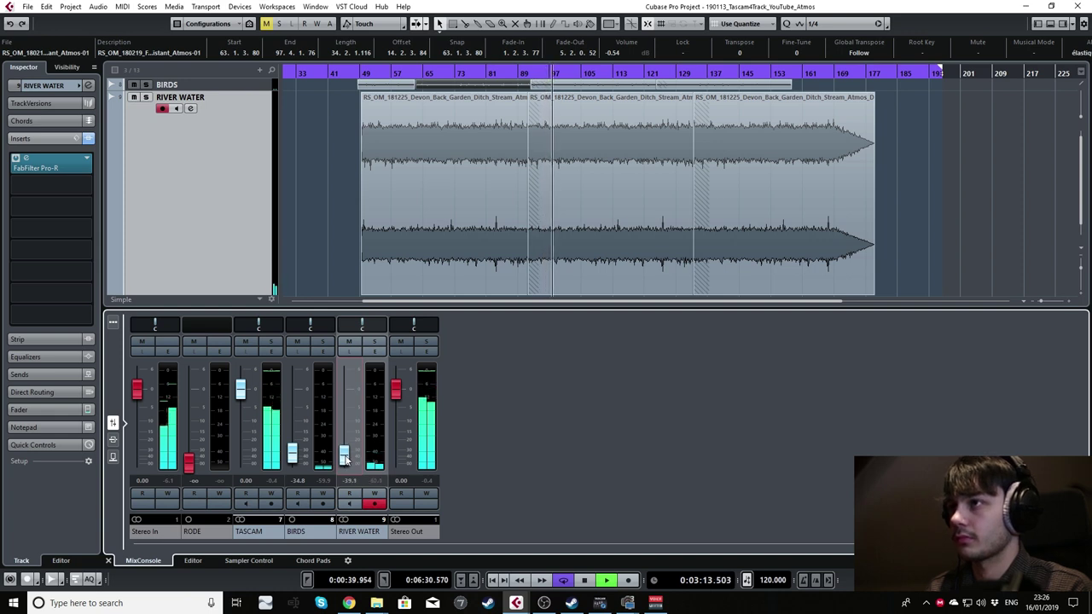
scroll(464, 276, "up", 1)
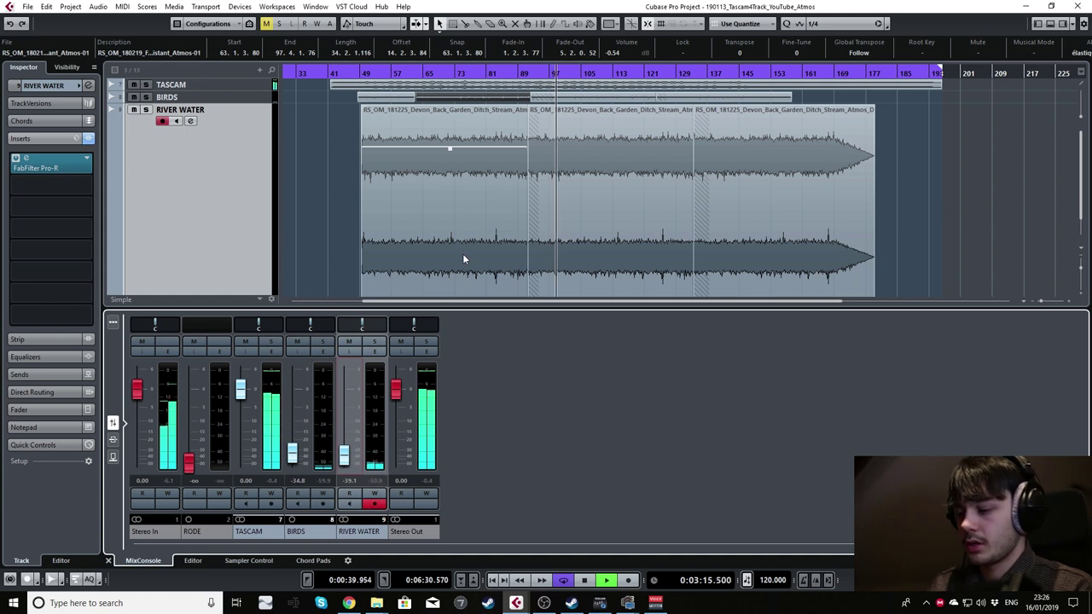
key("space")
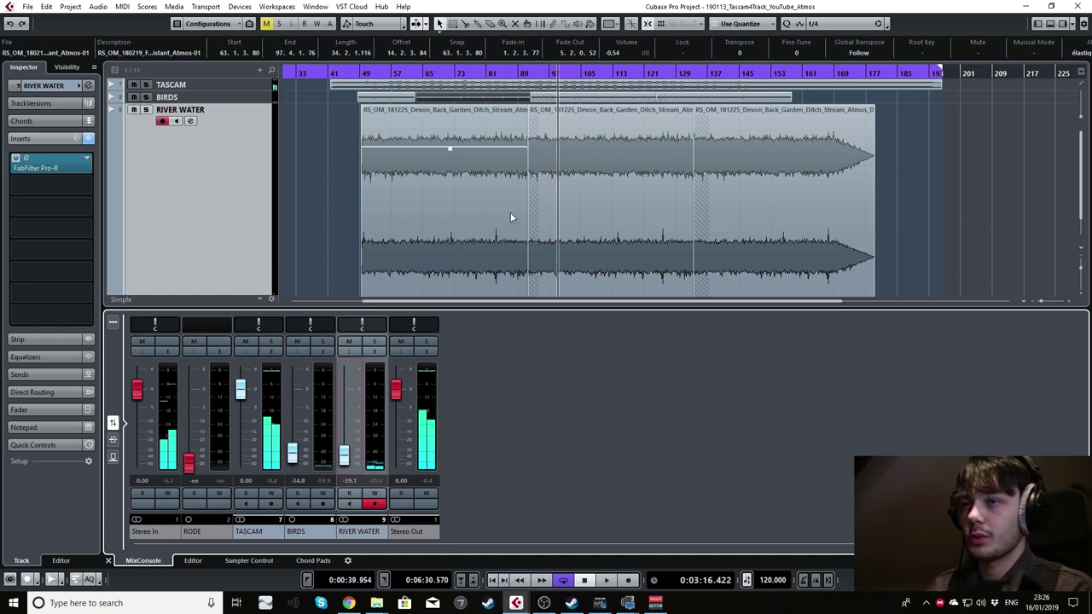
Step: Move the playhead to 0:02:29.000 and enlarge the TASCAM track, closing the Stereo Out channel settings
left_click(467, 71)
left_click(468, 71)
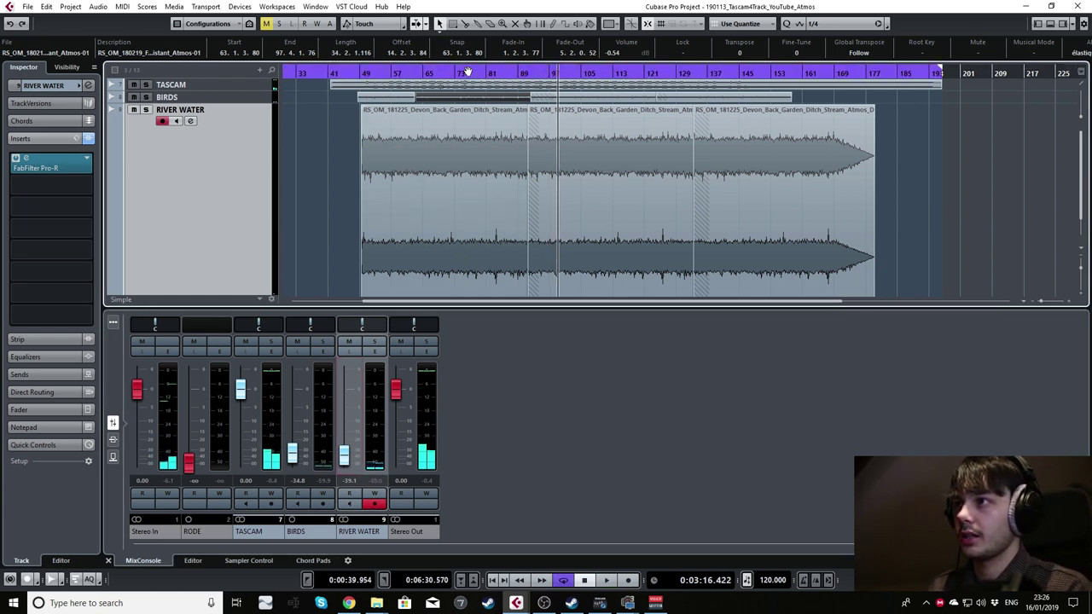
left_click(236, 86)
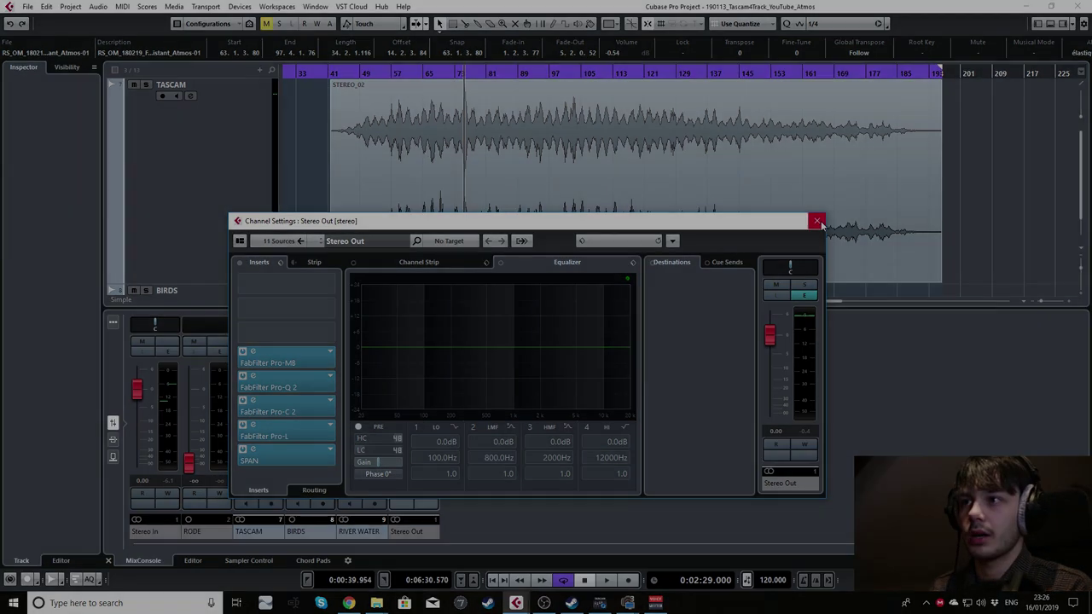
left_click(817, 222)
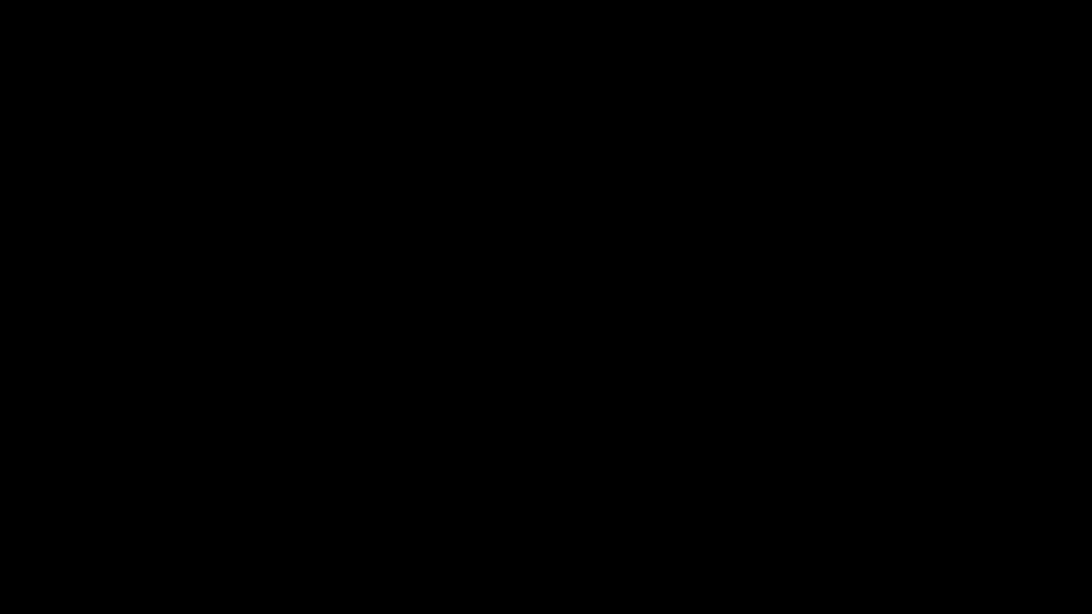